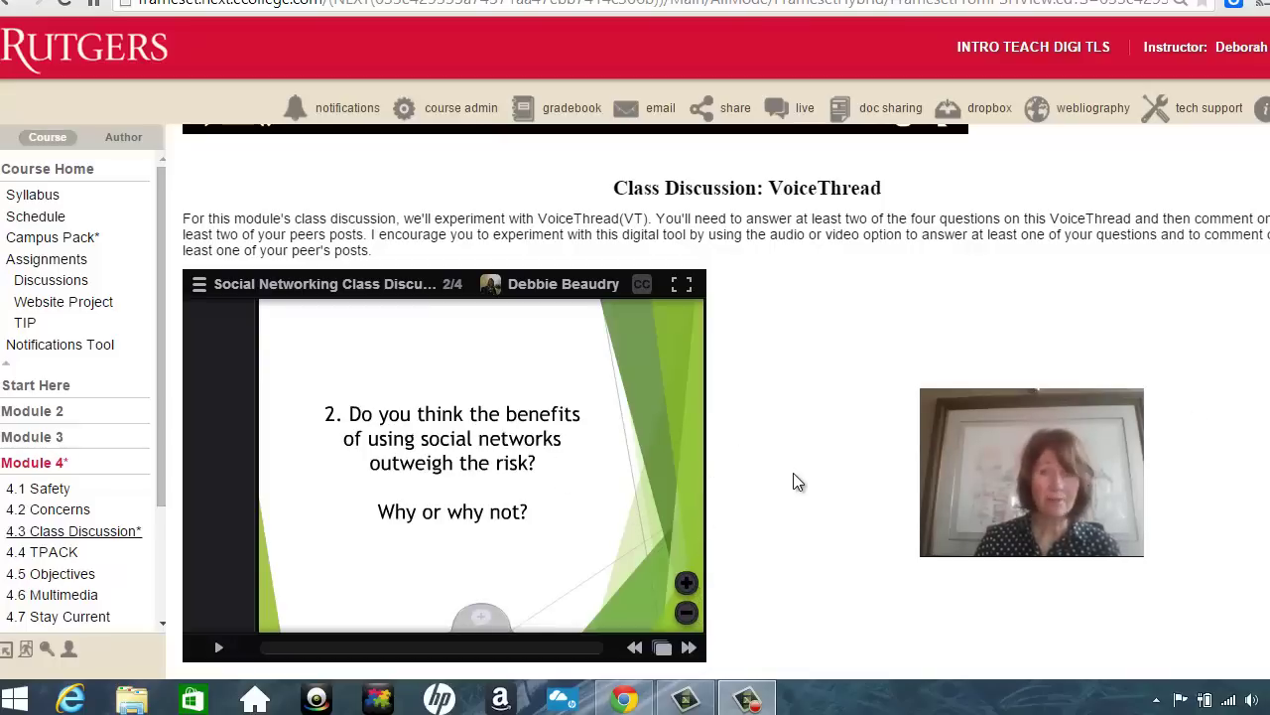
# Step: Step forward through the question slides, then back to slide 1 of 4
pyautogui.click(690, 649)
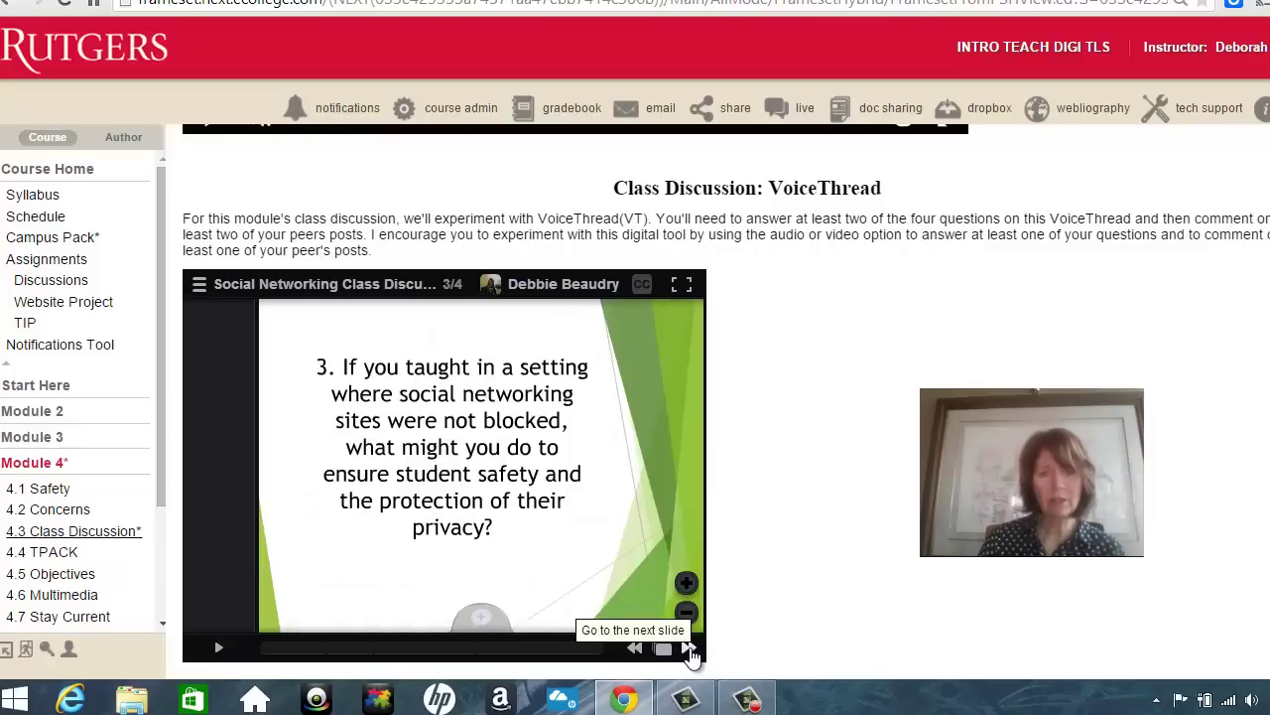
pyautogui.click(689, 650)
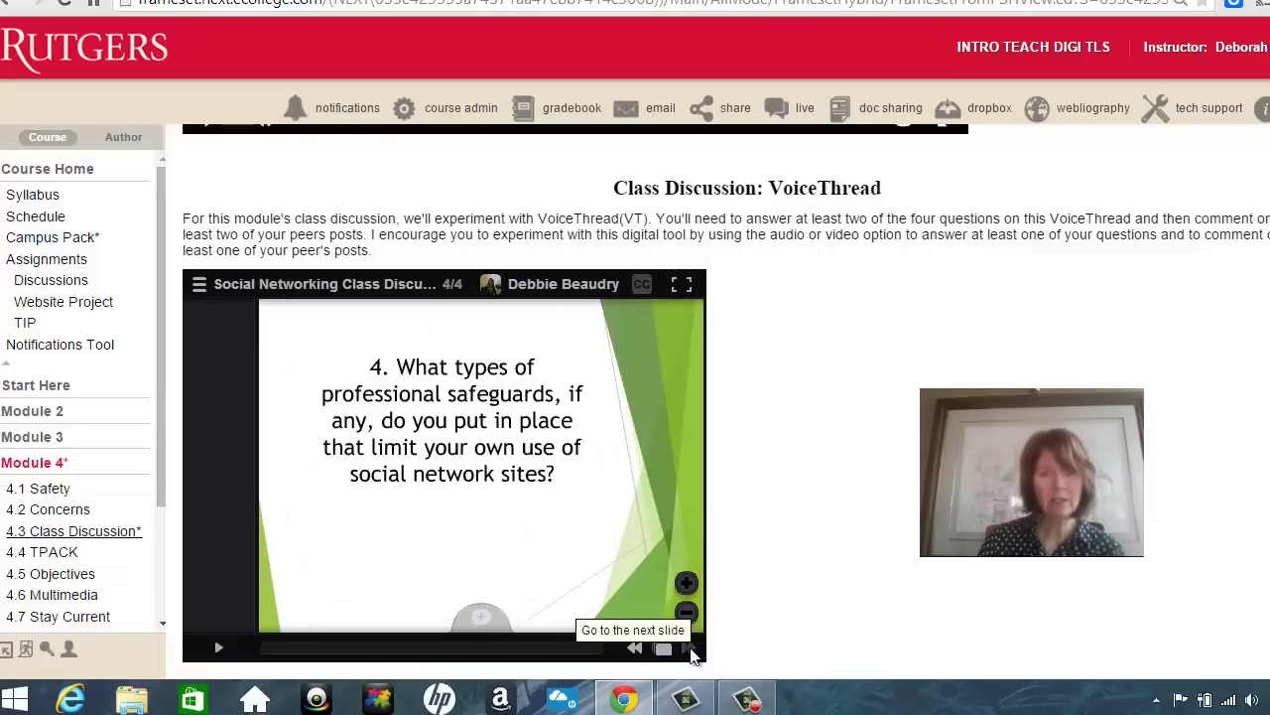
pyautogui.click(640, 650)
pyautogui.click(640, 650)
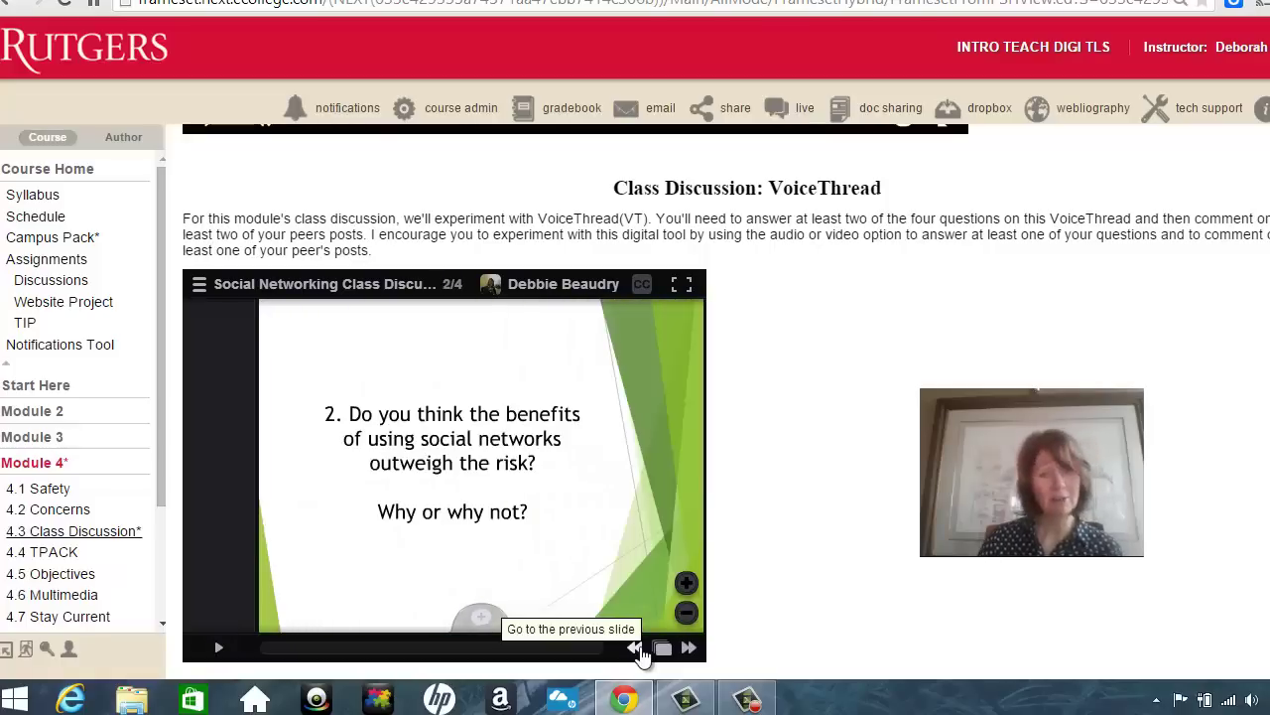
pyautogui.click(638, 650)
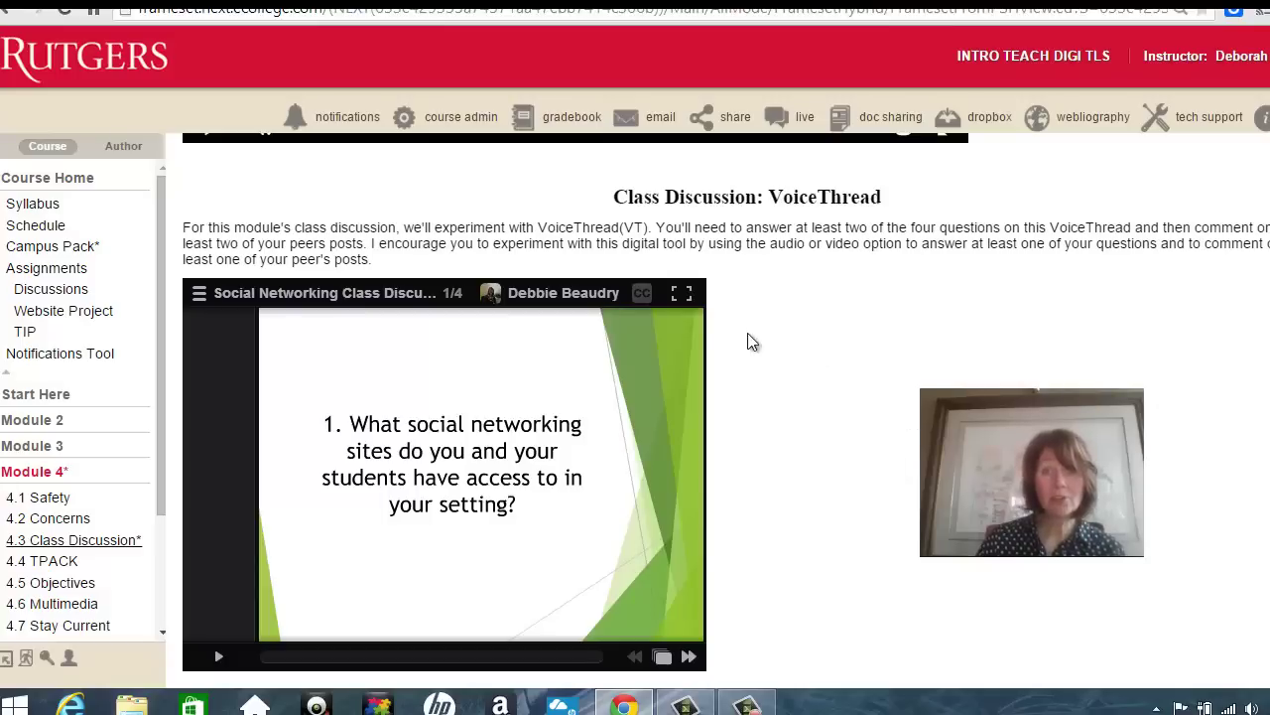
pyautogui.click(682, 296)
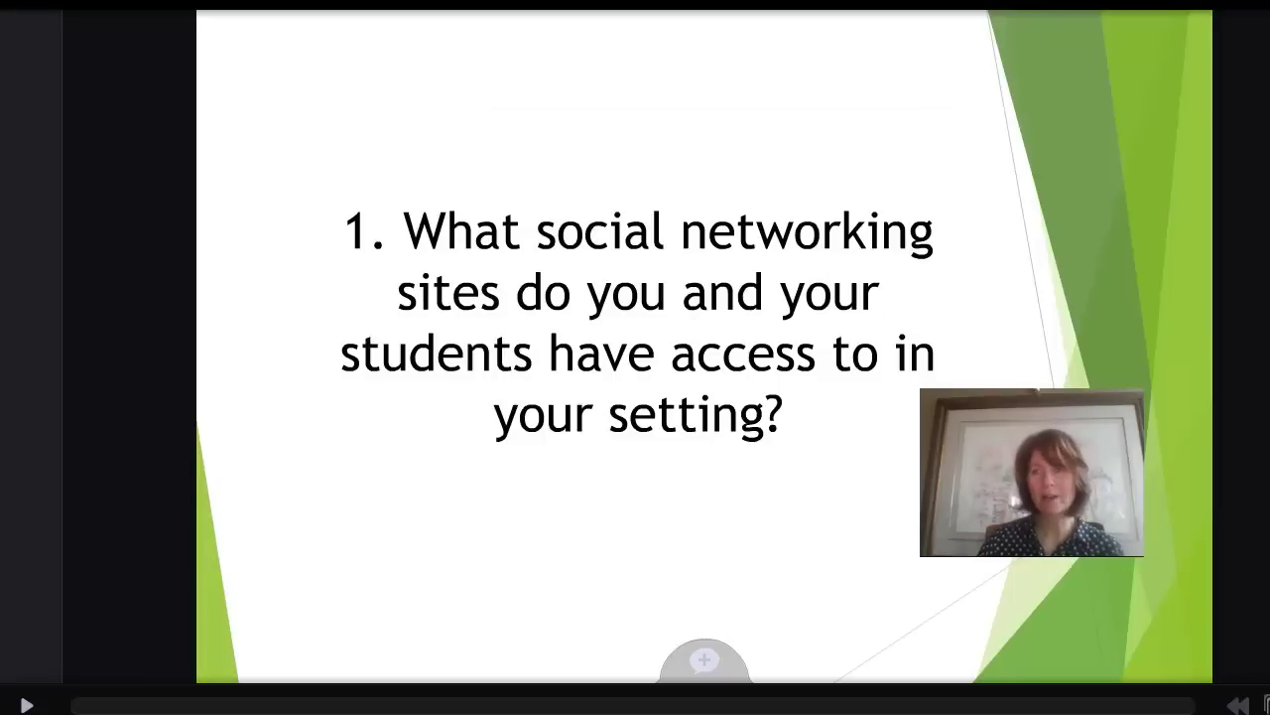
pyautogui.press('Escape')
pyautogui.scroll(-1, 636, 397)
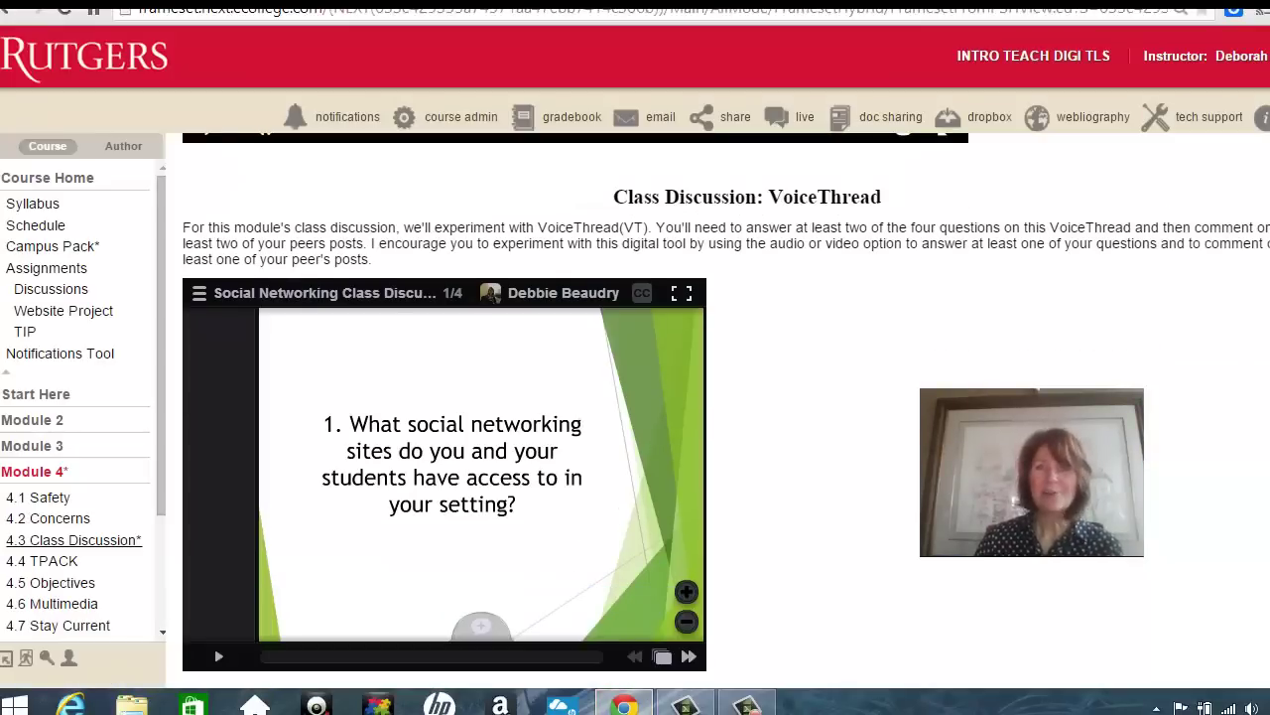
# Step: Add and save an ABC text comment reading 'This is my comments' on slide 1
pyautogui.click(481, 631)
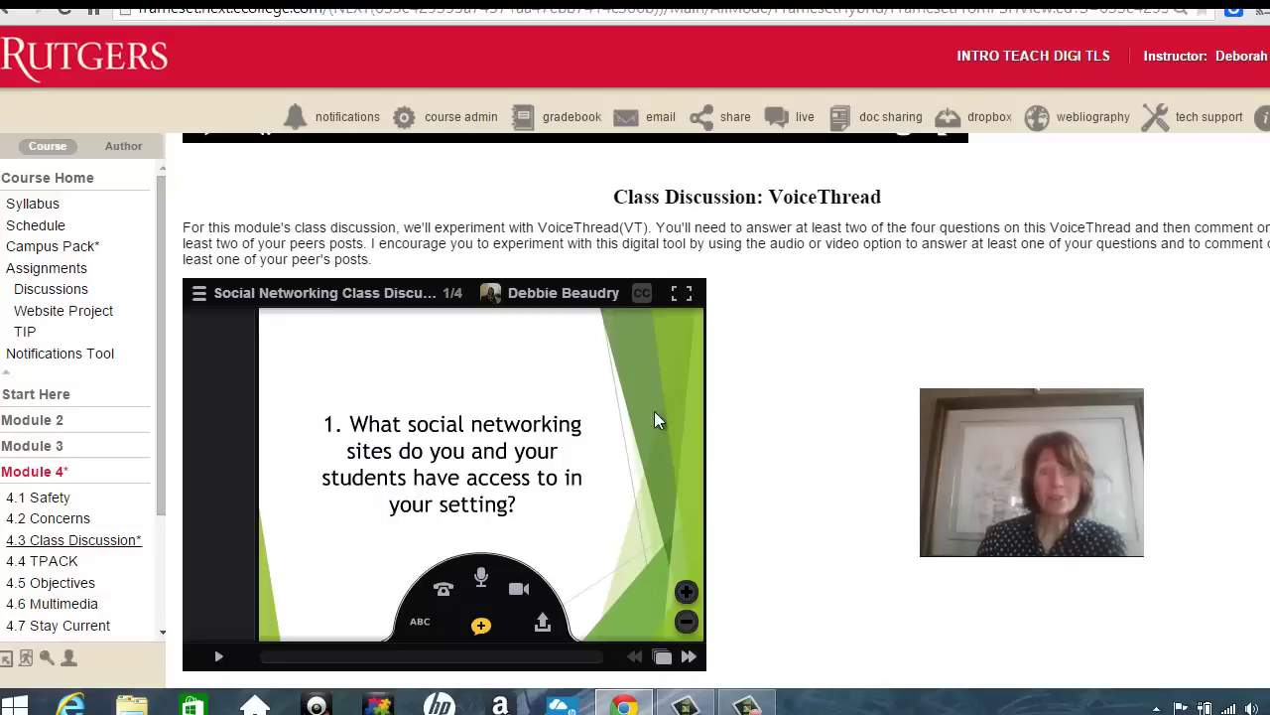
pyautogui.click(421, 627)
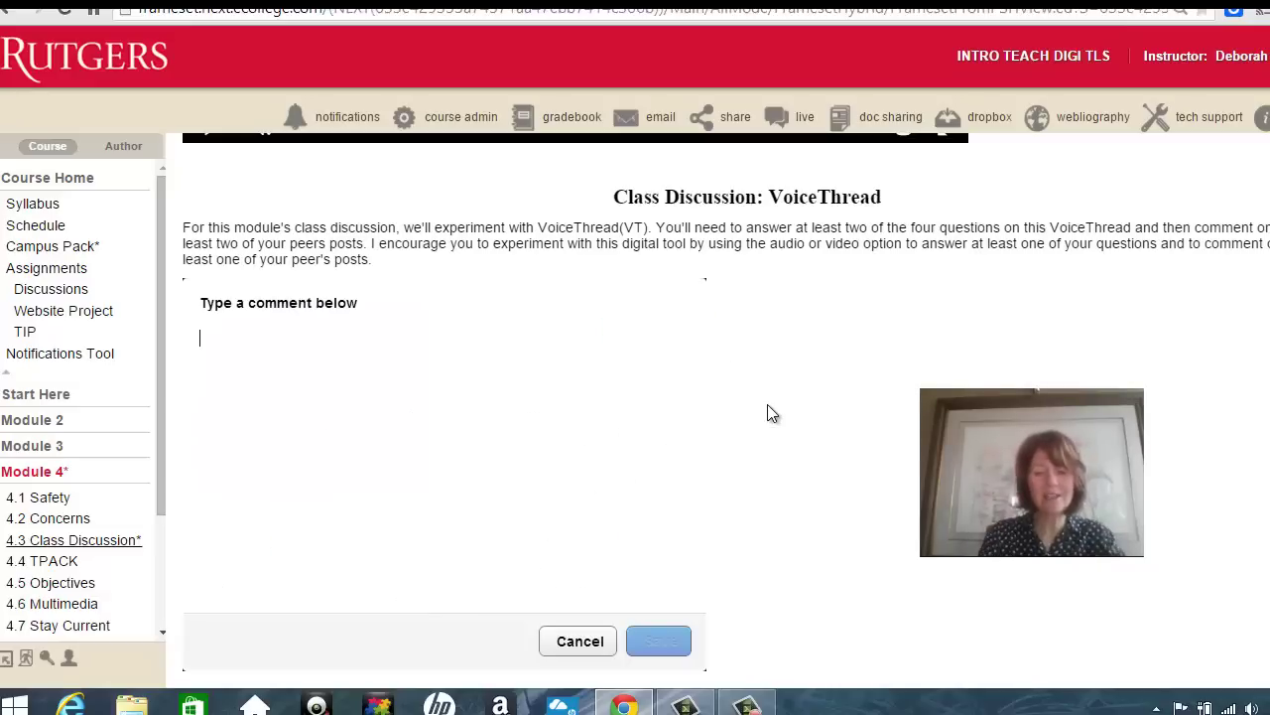
pyautogui.write('This is my ')
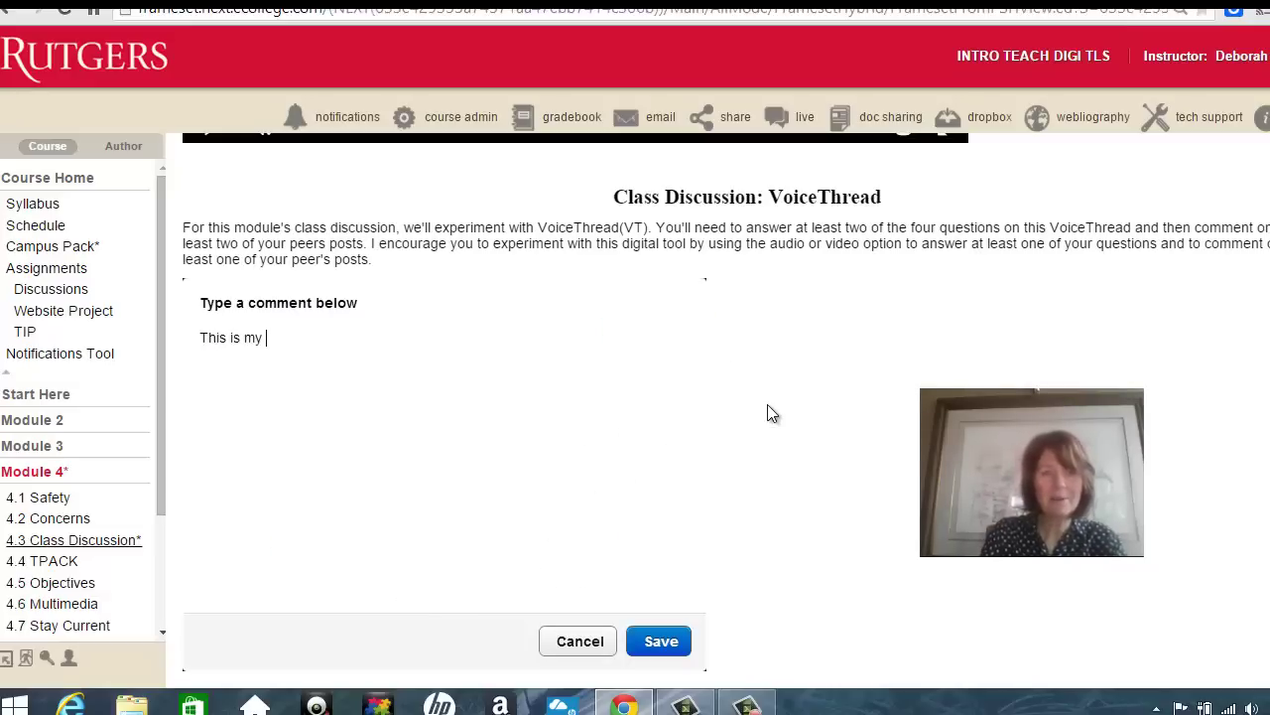
pyautogui.write('comments')
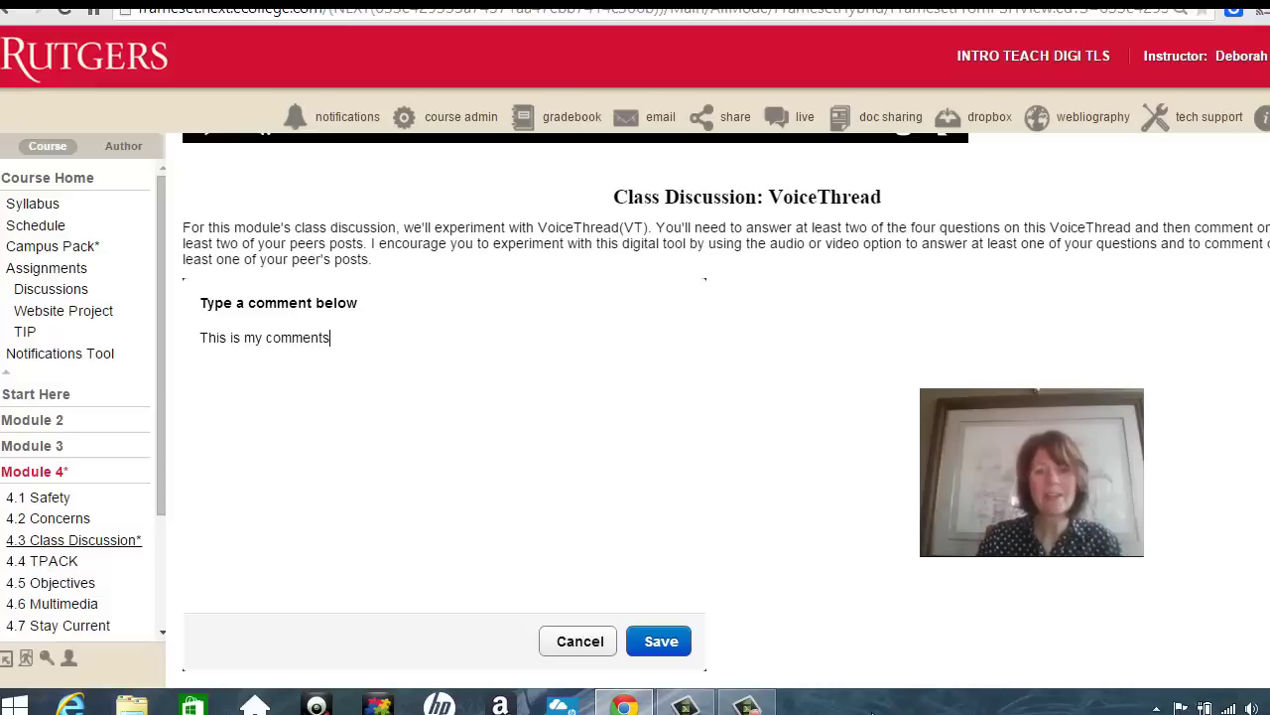
pyautogui.click(657, 642)
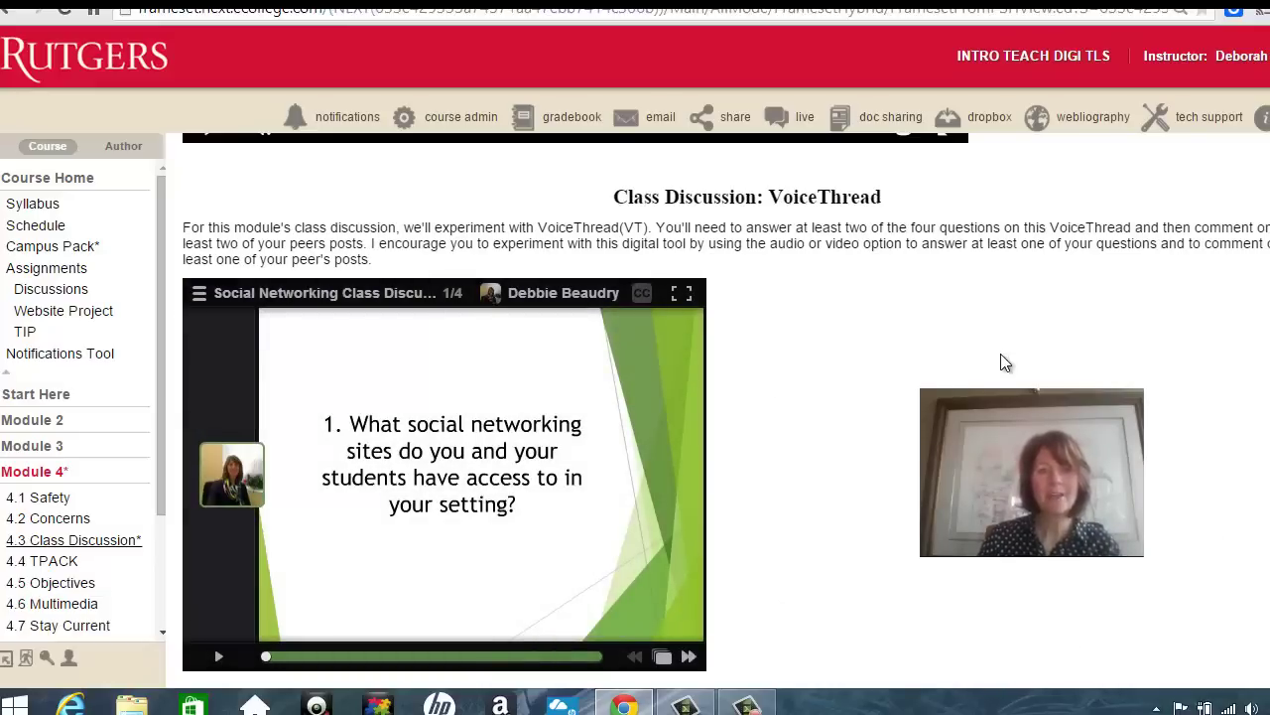
# Step: View the posted text comment, then advance to slide 2 on benefits versus risk
pyautogui.click(234, 484)
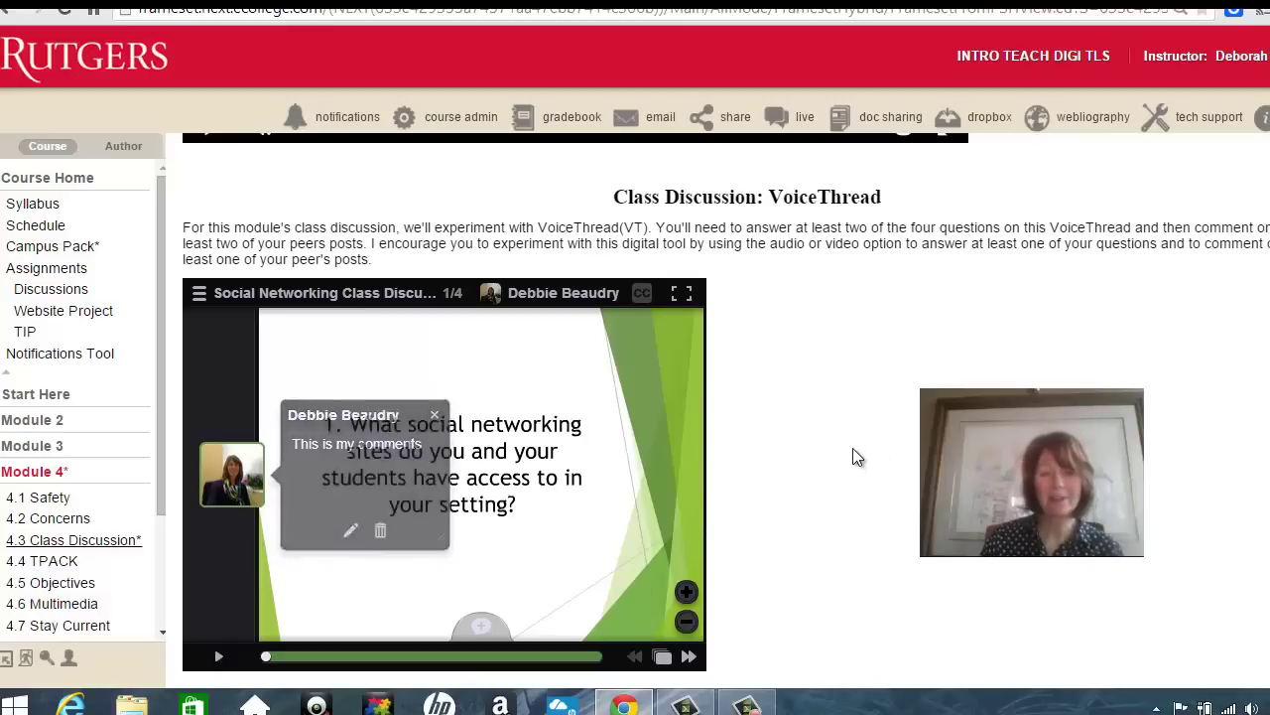
pyautogui.click(688, 659)
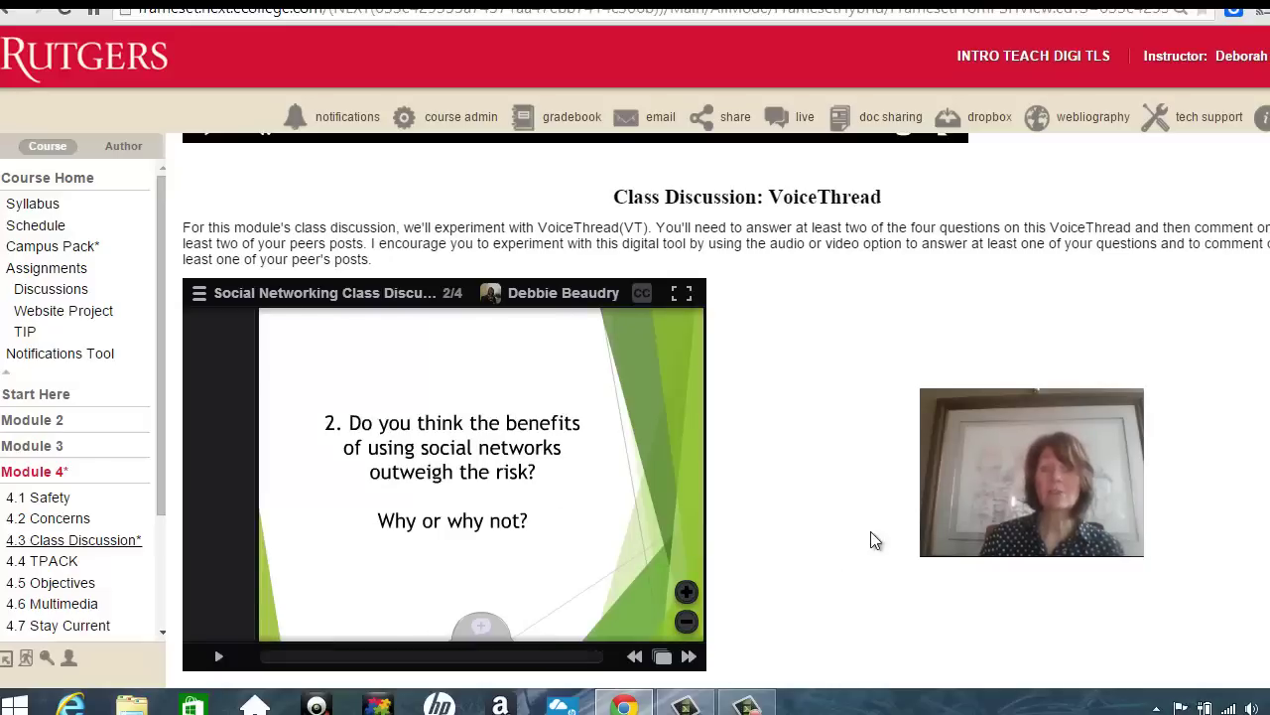
# Step: Choose a phone comment on slide 2 and request a Call Me callback to the entered number
pyautogui.click(480, 626)
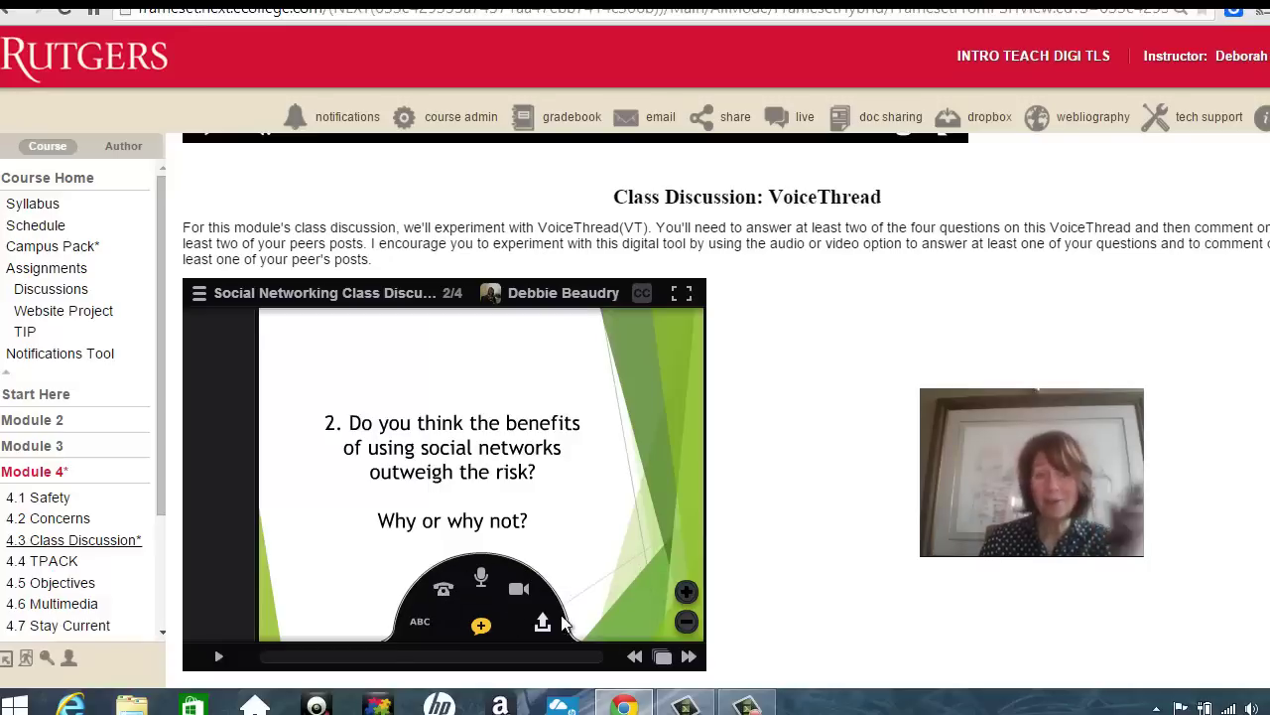
pyautogui.click(443, 591)
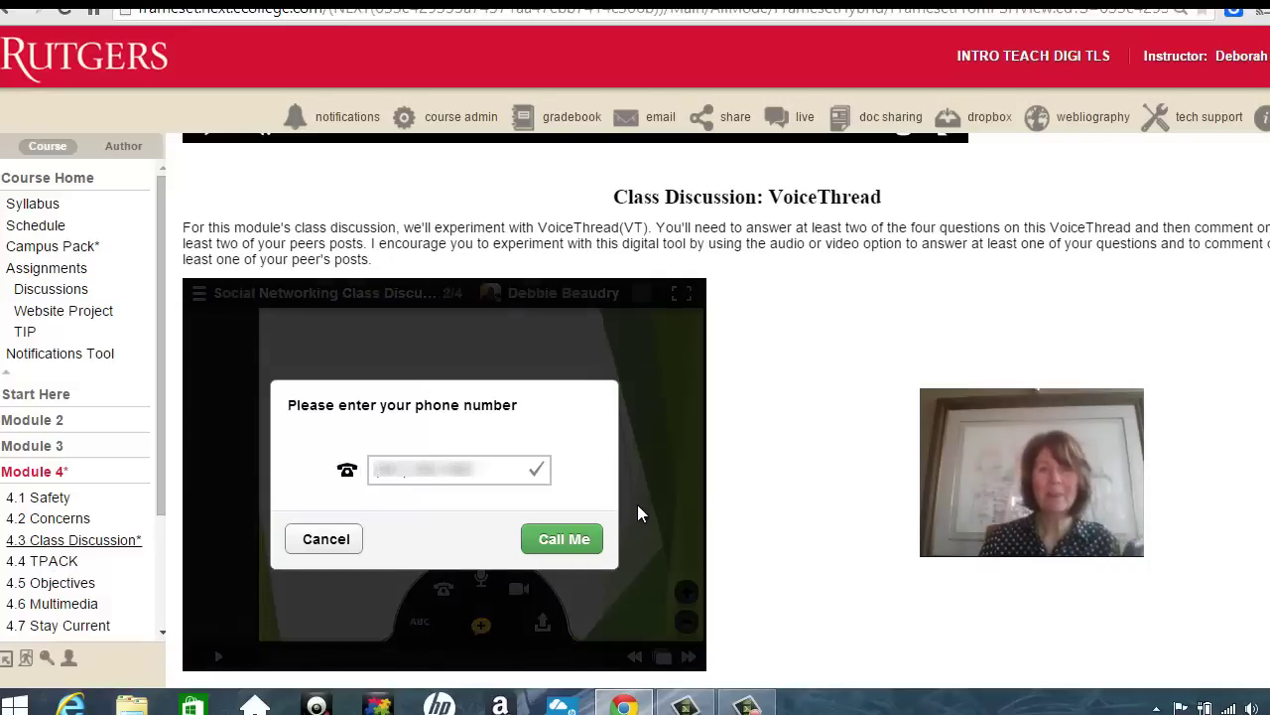
pyautogui.click(563, 546)
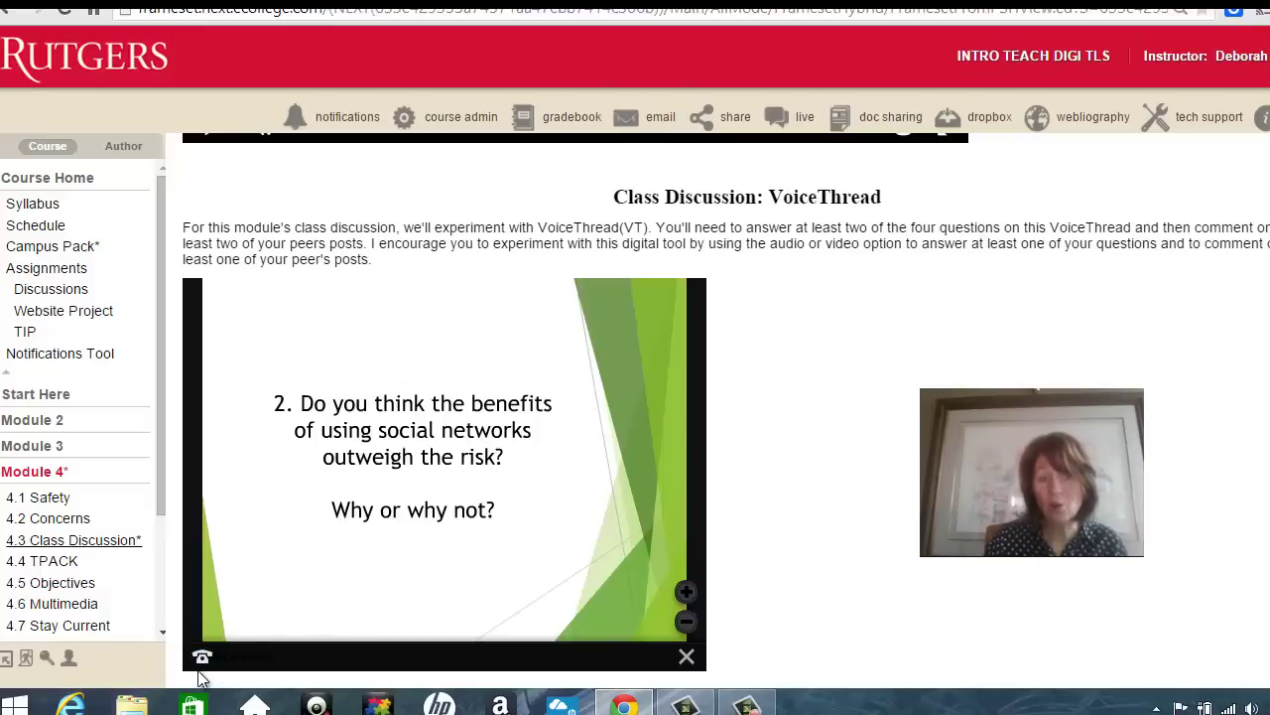
# Step: Play the phone comment from its avatar on slide 2, then show the add-comment options
pyautogui.moveTo(656, 580)
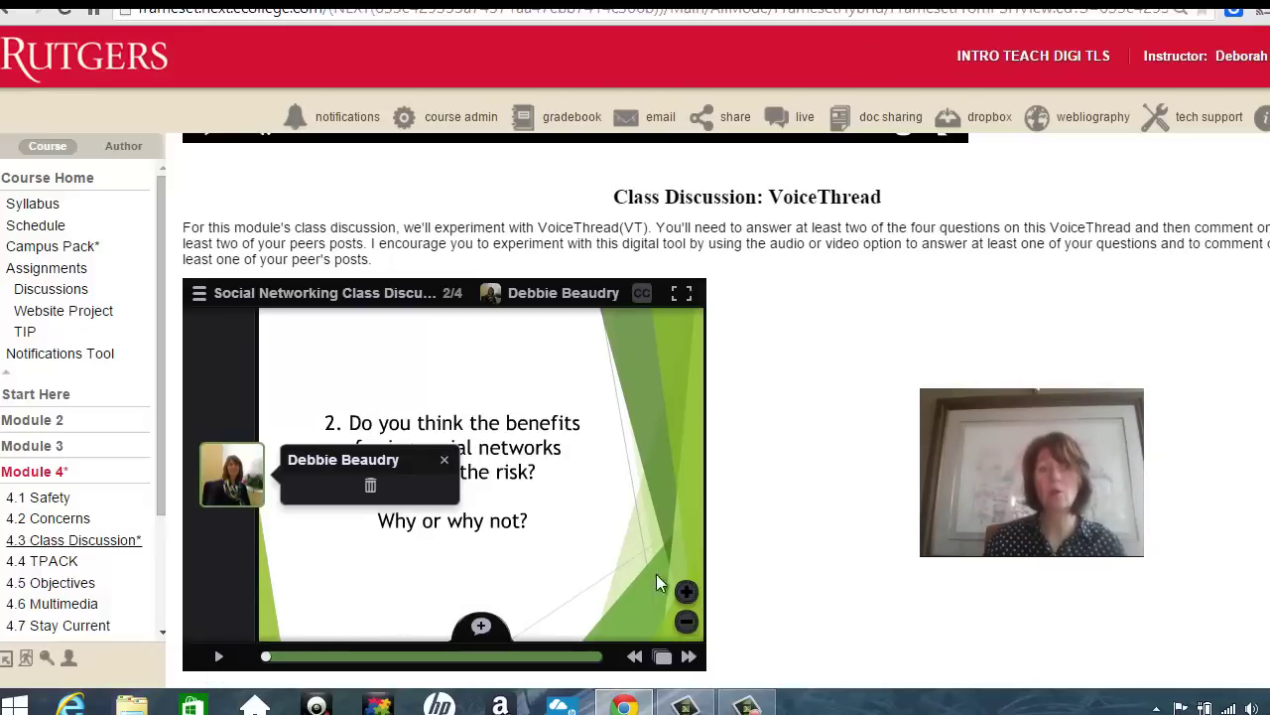
pyautogui.click(233, 488)
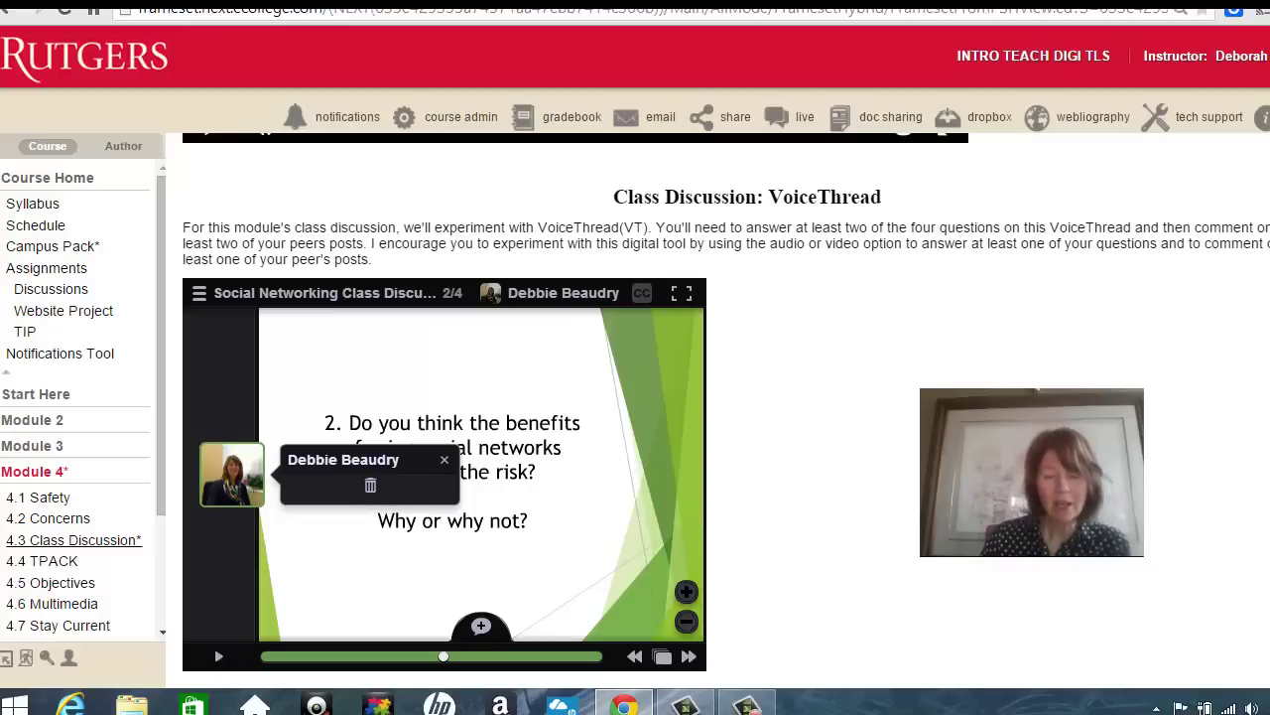
pyautogui.click(482, 623)
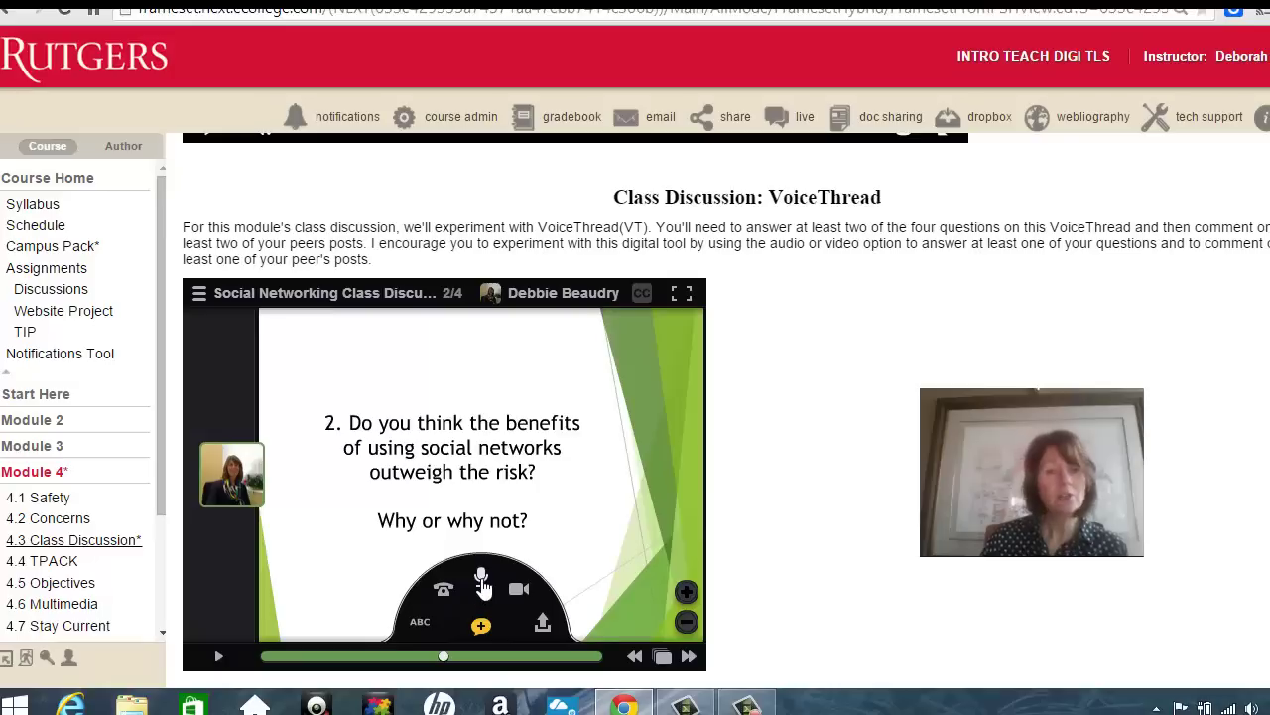
# Step: Record a comment on slide 2 and save it, drawing a green line around question 2
pyautogui.click(482, 586)
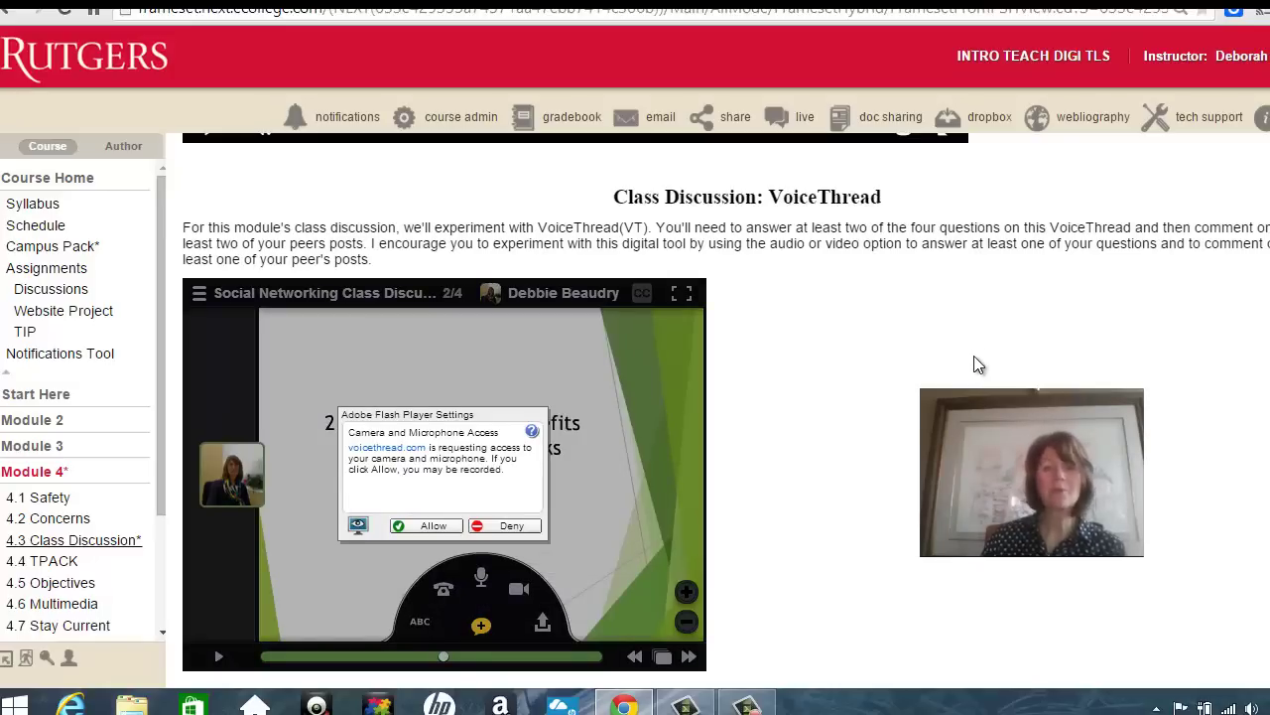
pyautogui.click(429, 526)
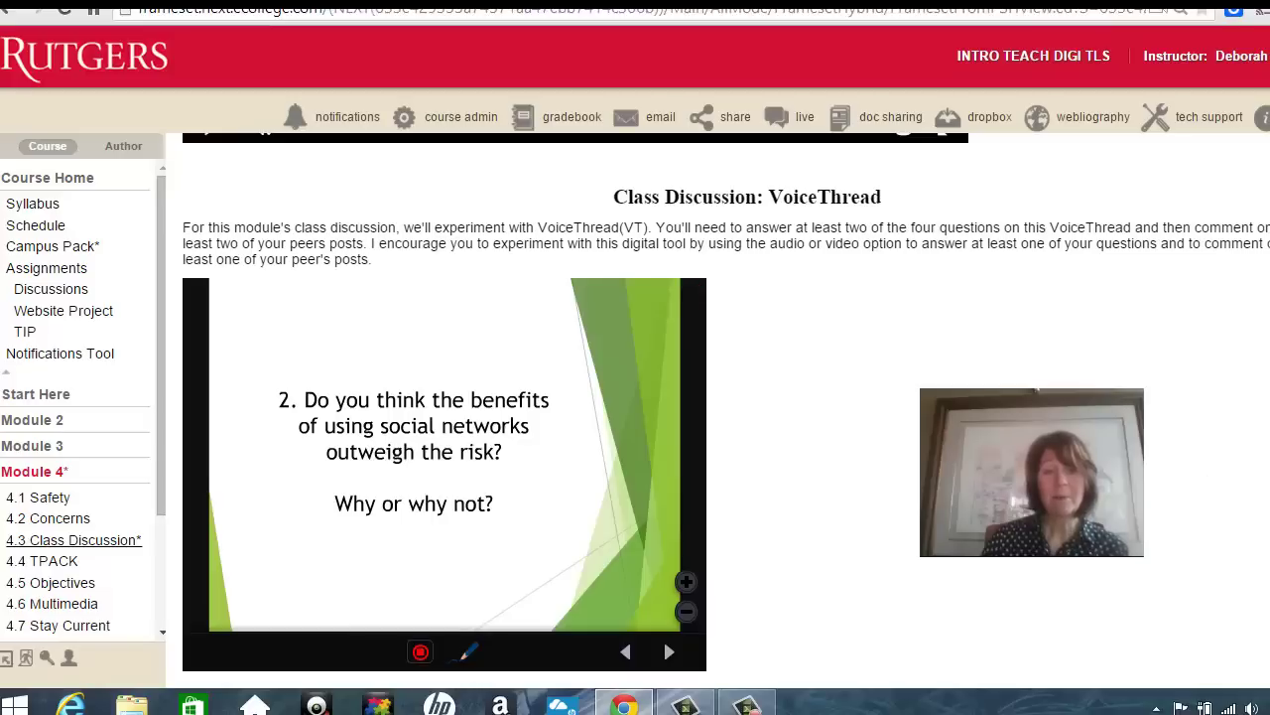
pyautogui.click(470, 657)
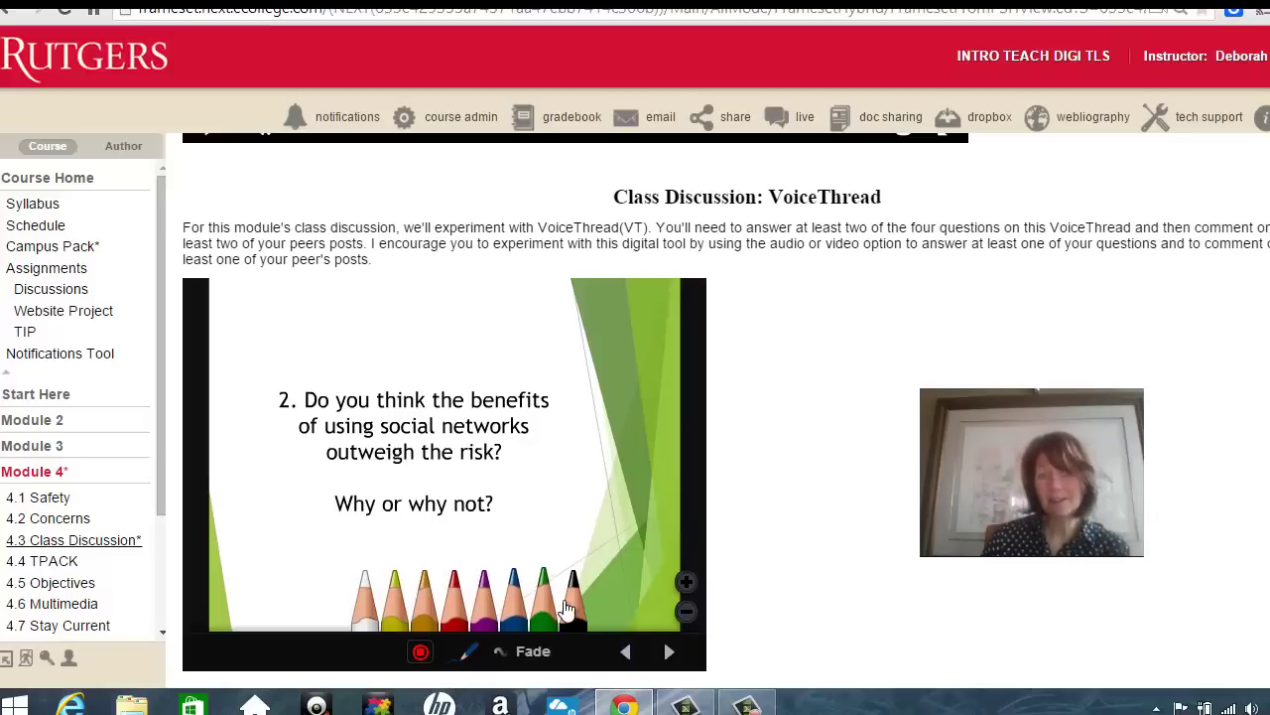
pyautogui.click(537, 617)
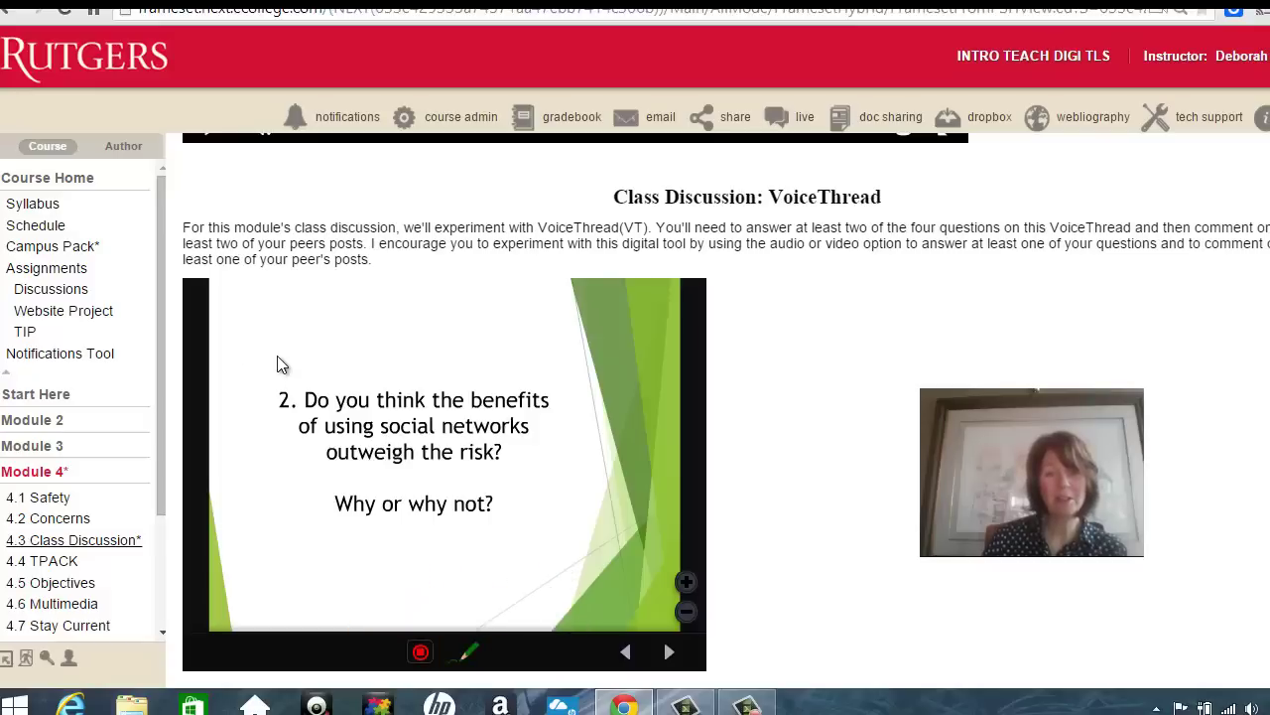
pyautogui.moveTo(280, 356)
pyautogui.mouseDown()
pyautogui.moveTo(252, 383)
pyautogui.moveTo(299, 442)
pyautogui.mouseUp()
pyautogui.moveTo(308, 559); pyautogui.dragTo(524, 547)
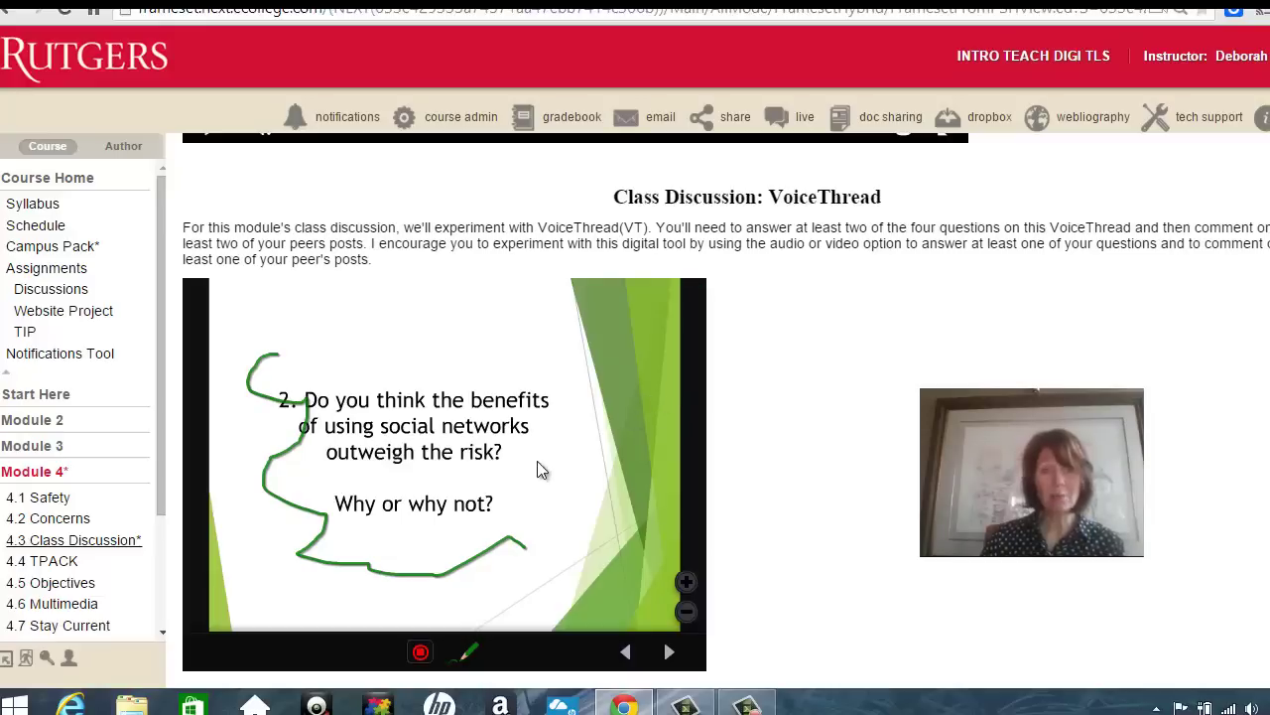
pyautogui.click(421, 654)
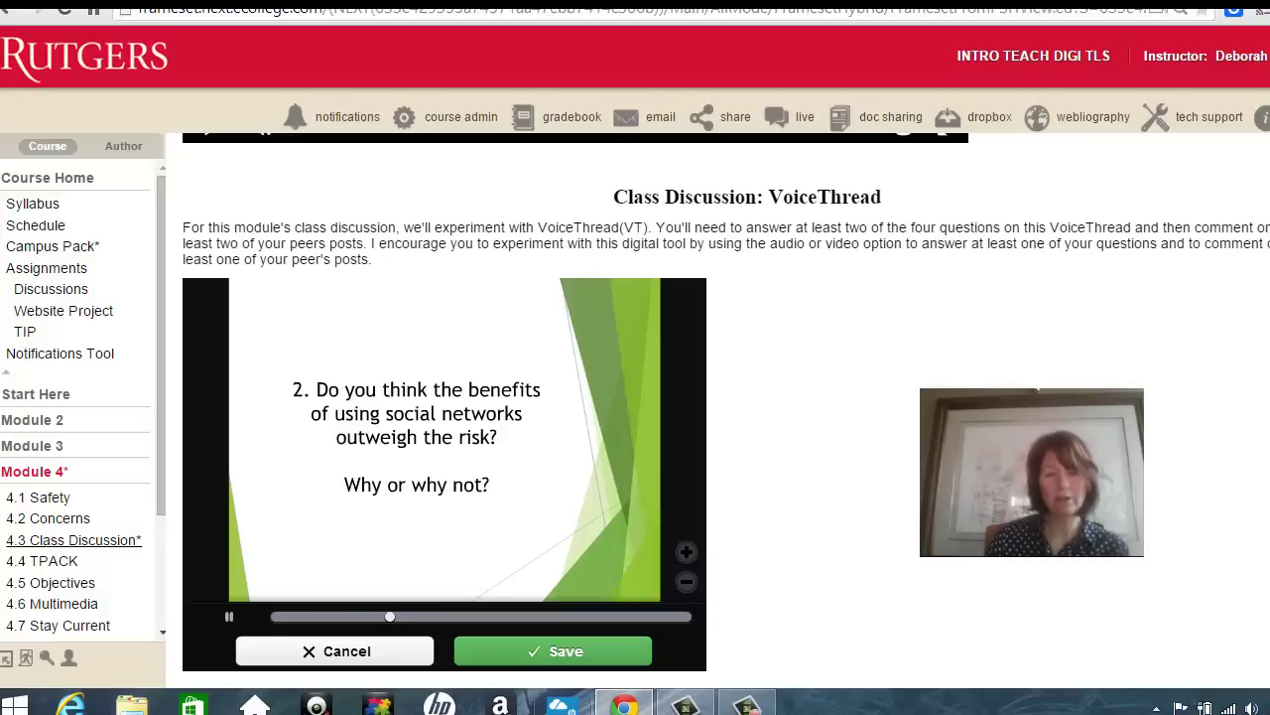
pyautogui.click(629, 640)
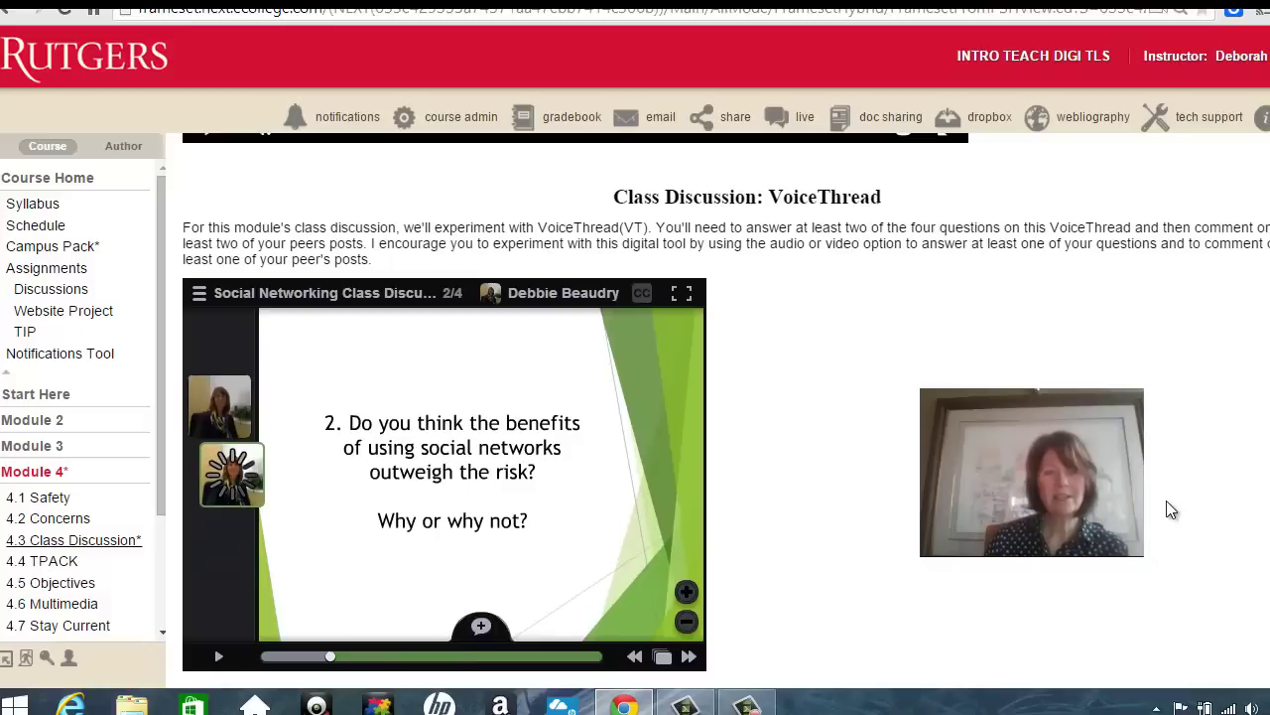
# Step: Play back the new slide 2 comment, then go to slide 3 and show the add-comment options
pyautogui.click(241, 476)
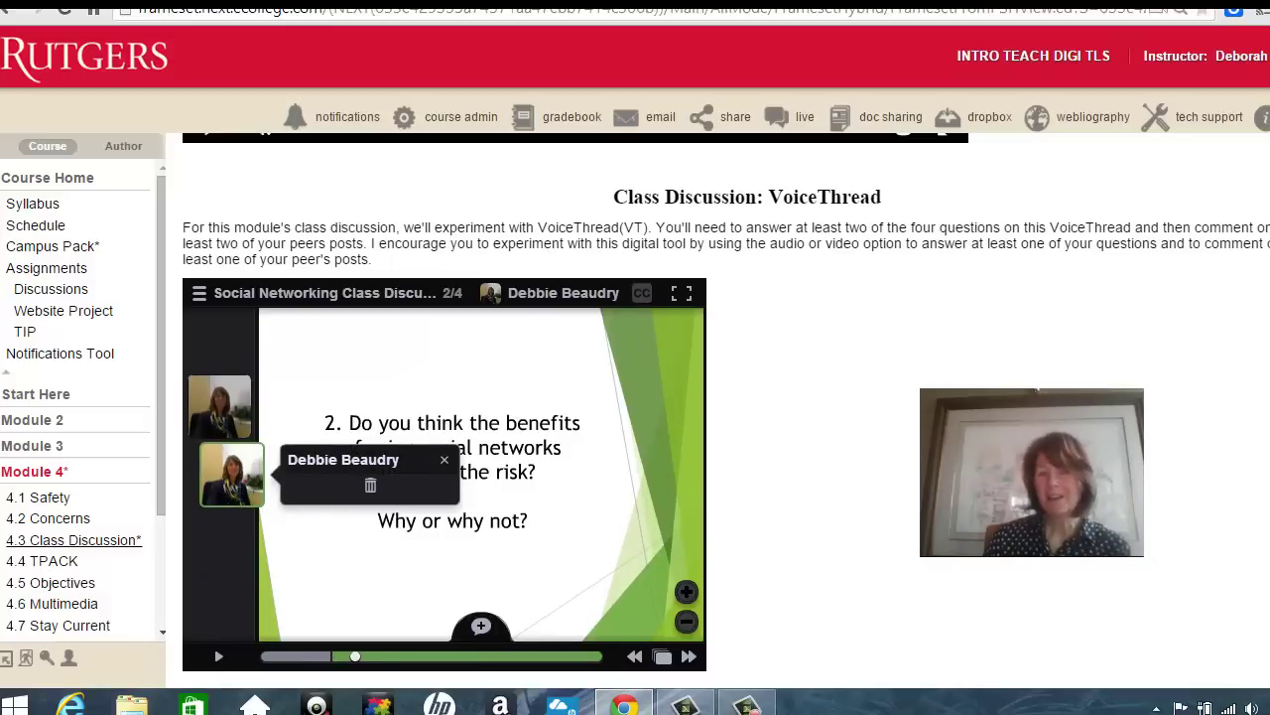
pyautogui.click(689, 657)
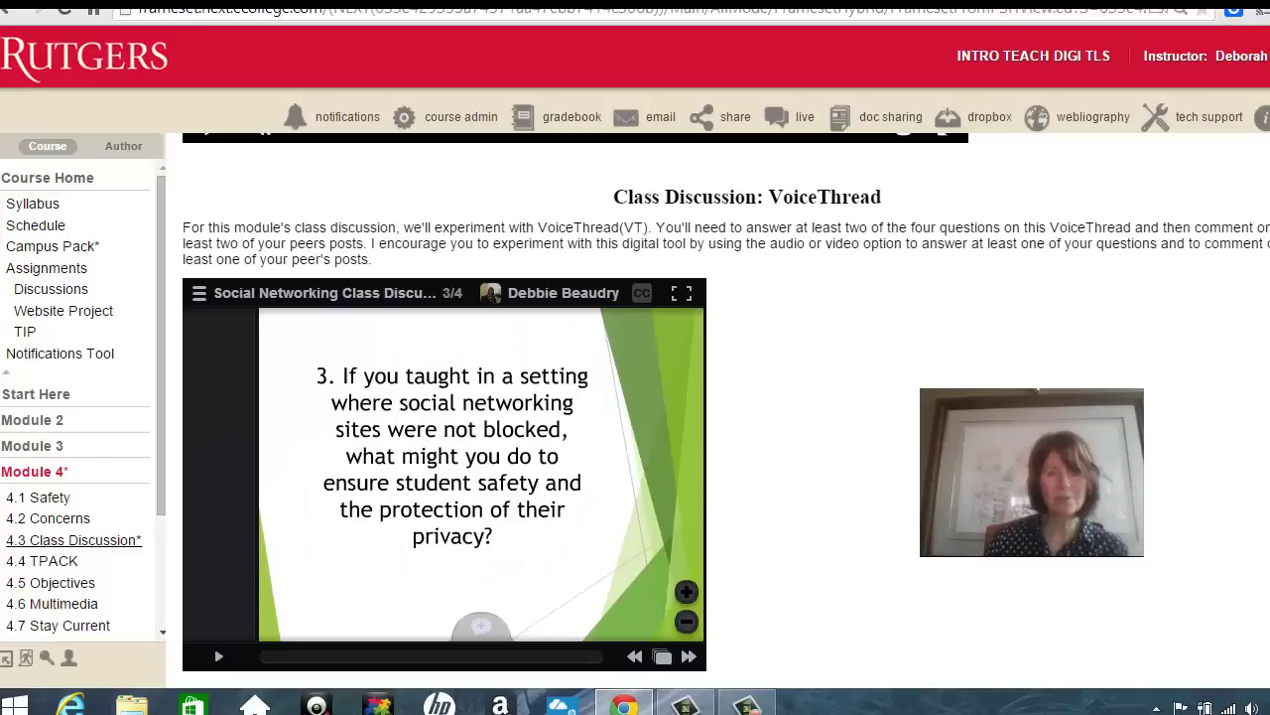
pyautogui.click(481, 627)
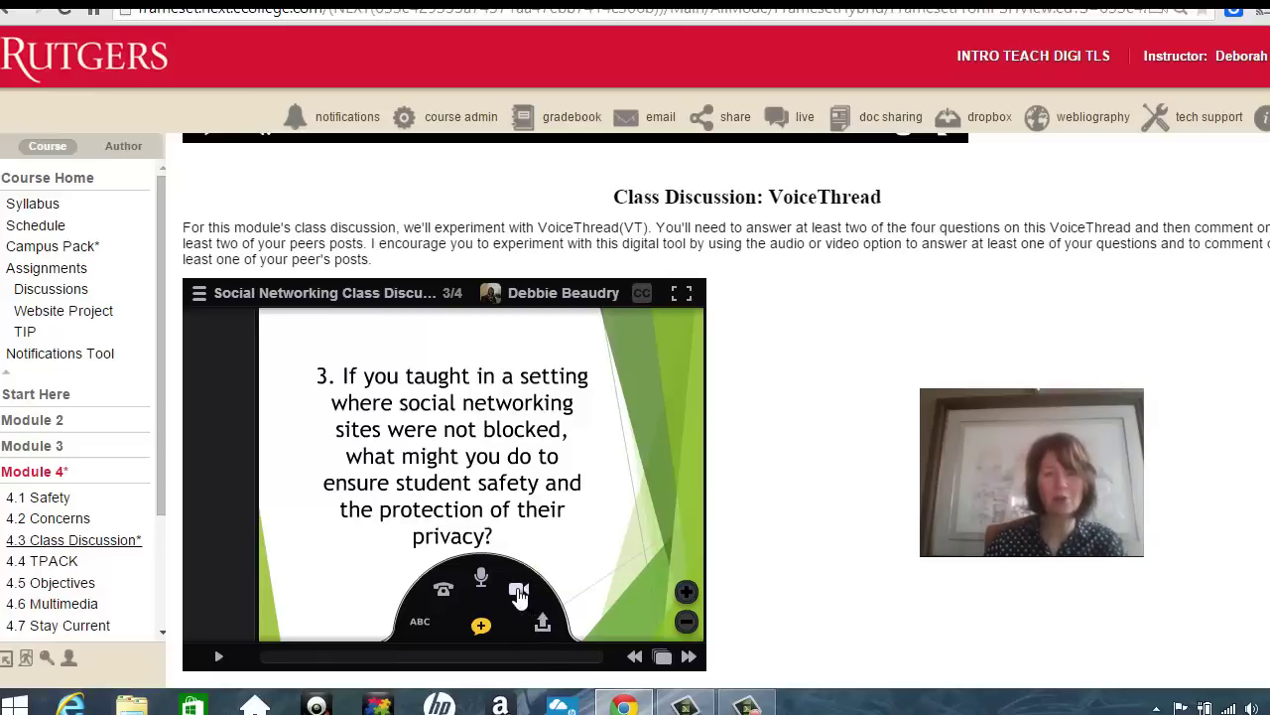
# Step: Record and save a webcam comment on question 3, with a blue line beside the question
pyautogui.click(519, 594)
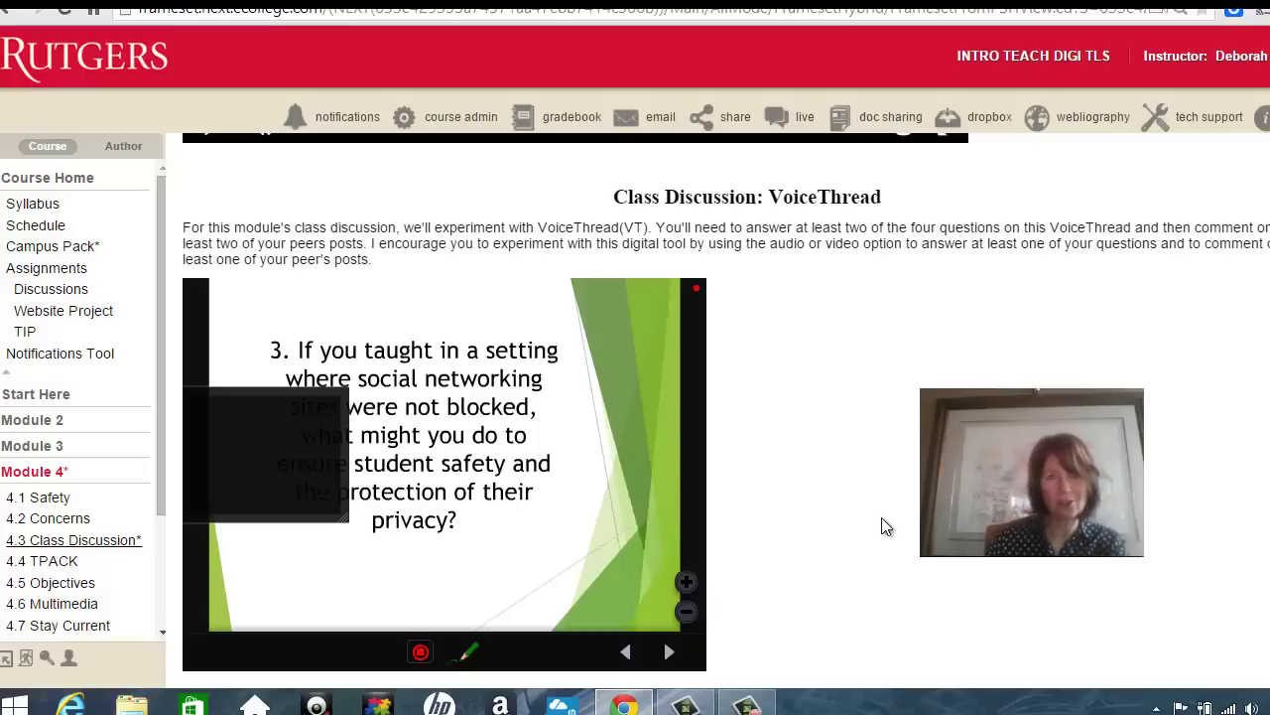
pyautogui.click(470, 655)
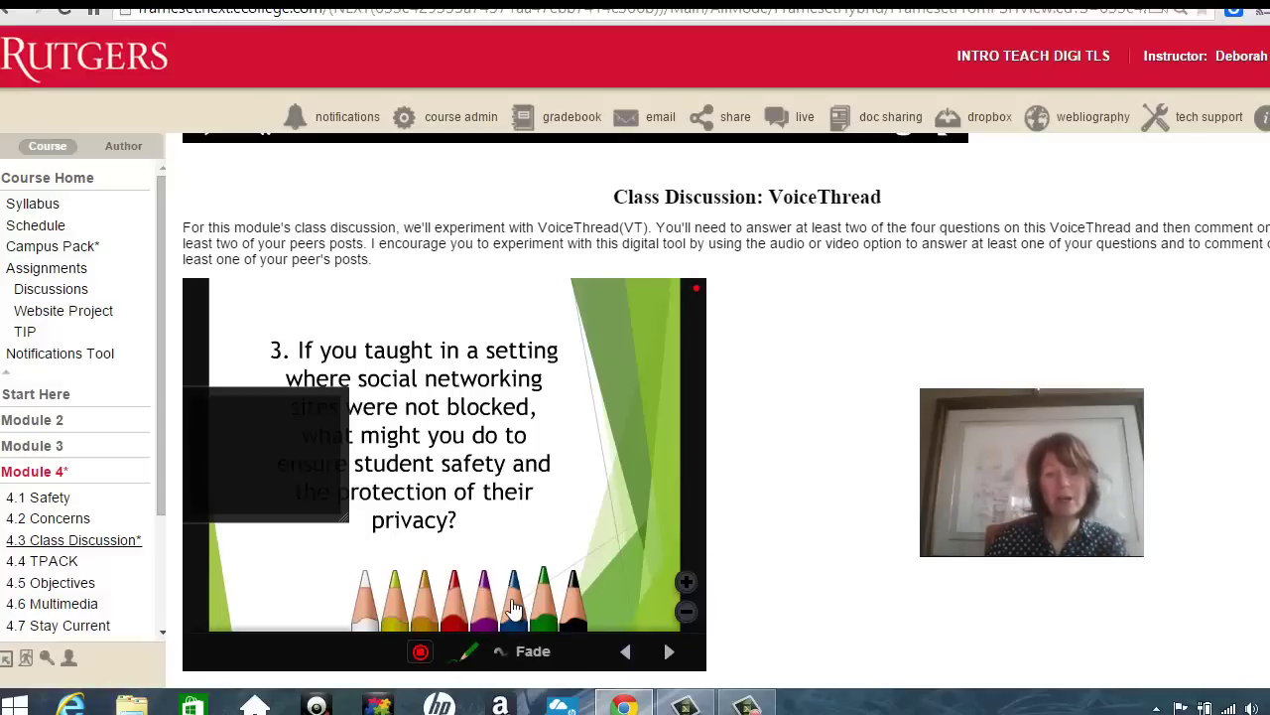
pyautogui.moveTo(521, 512)
pyautogui.mouseDown()
pyautogui.moveTo(663, 492)
pyautogui.moveTo(589, 446)
pyautogui.mouseUp()
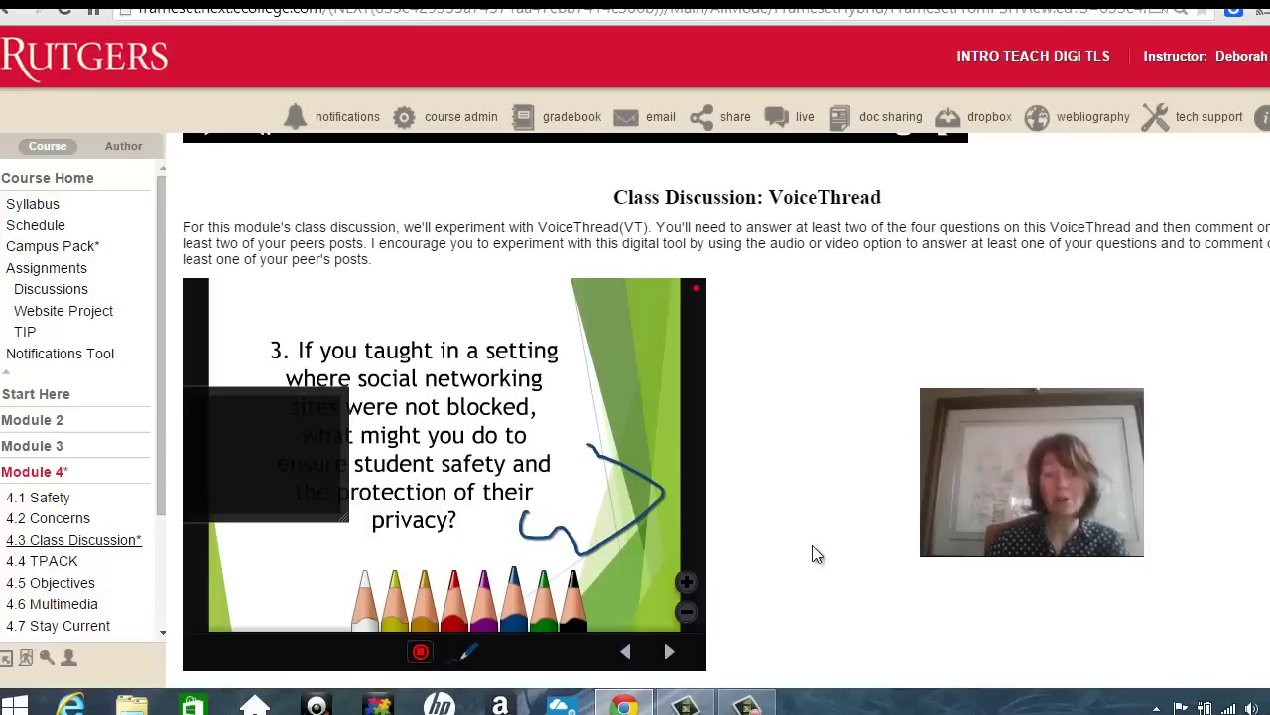
pyautogui.click(421, 655)
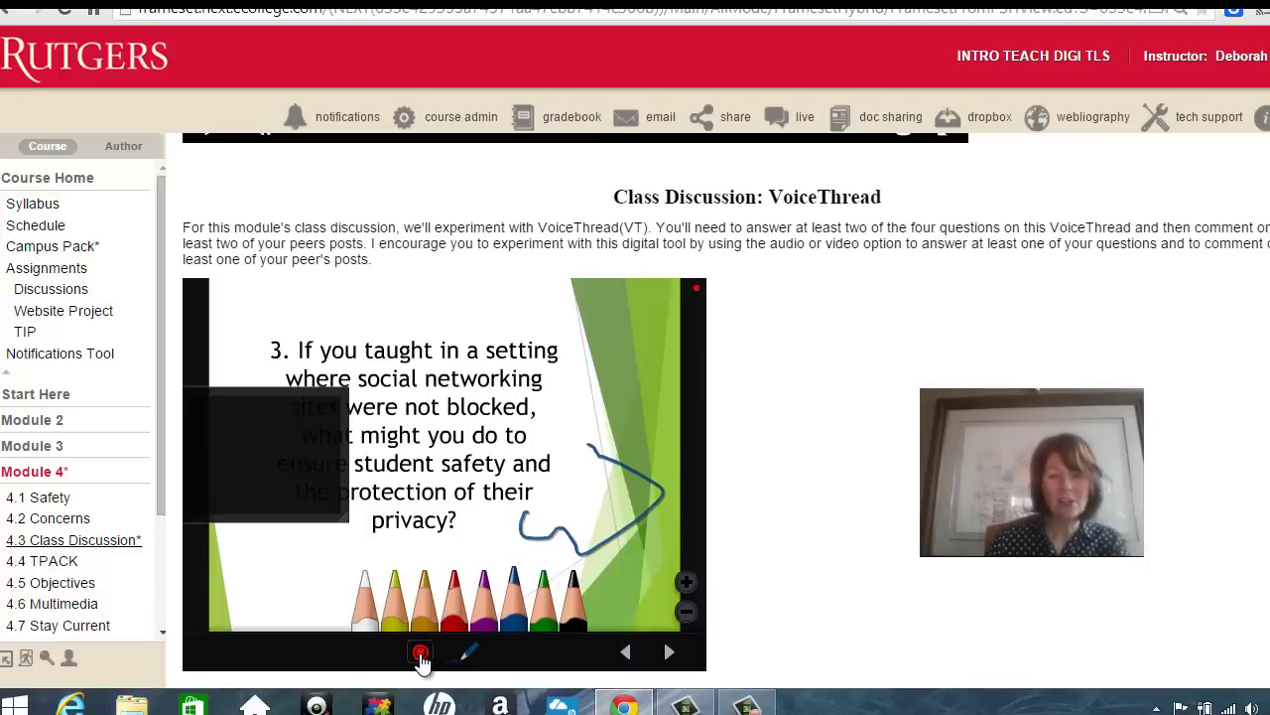
pyautogui.click(421, 655)
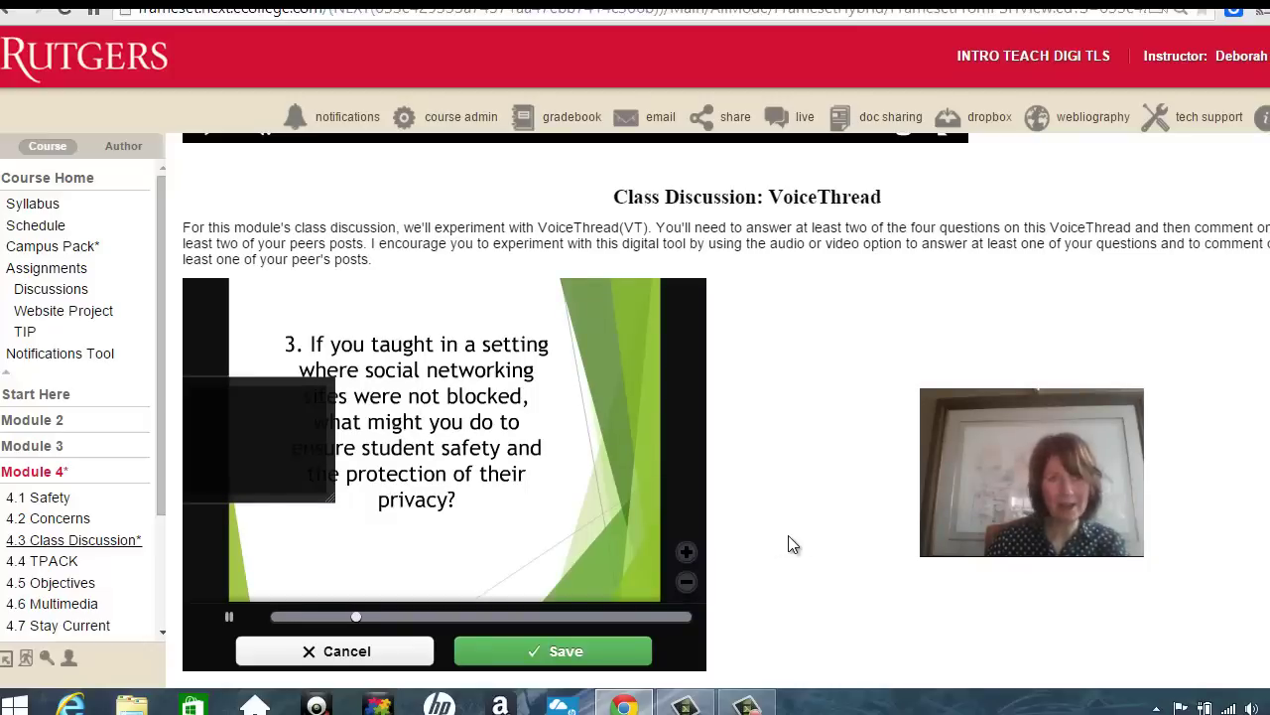
pyautogui.click(563, 651)
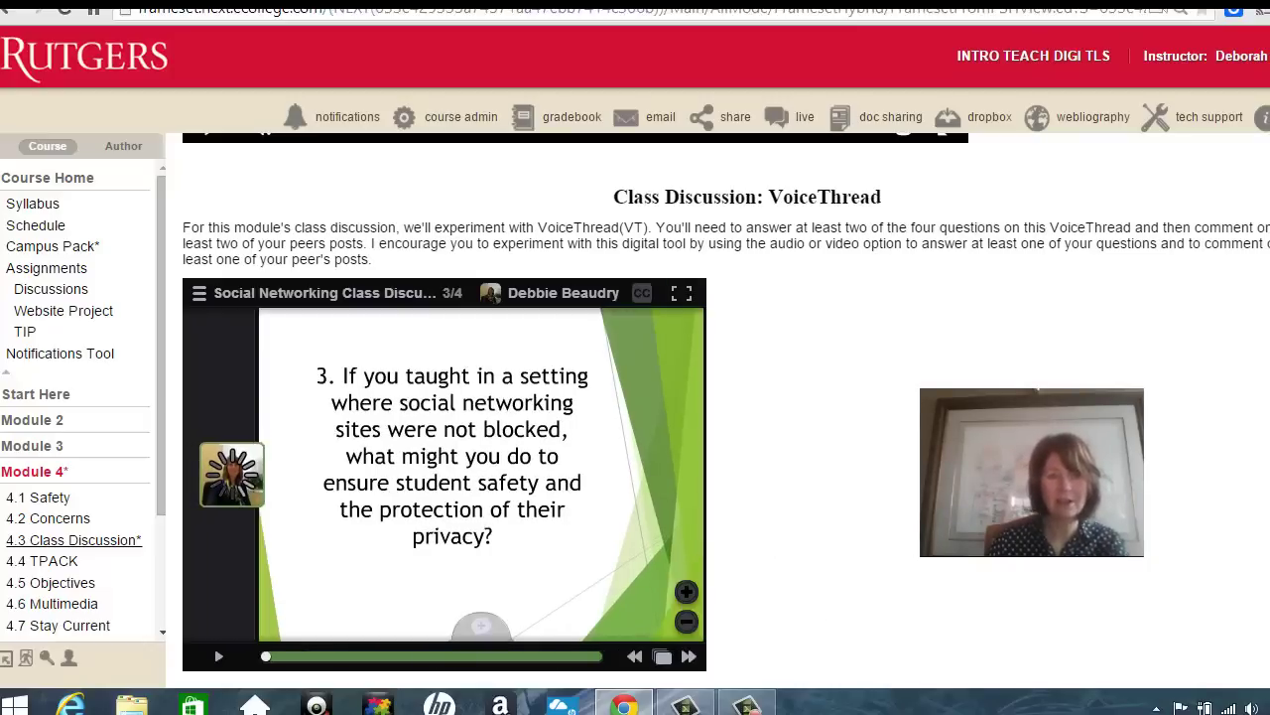
# Step: Check the saved comment on slide 3, then choose Unsubscribe from the discussion's options menu
pyautogui.click(232, 490)
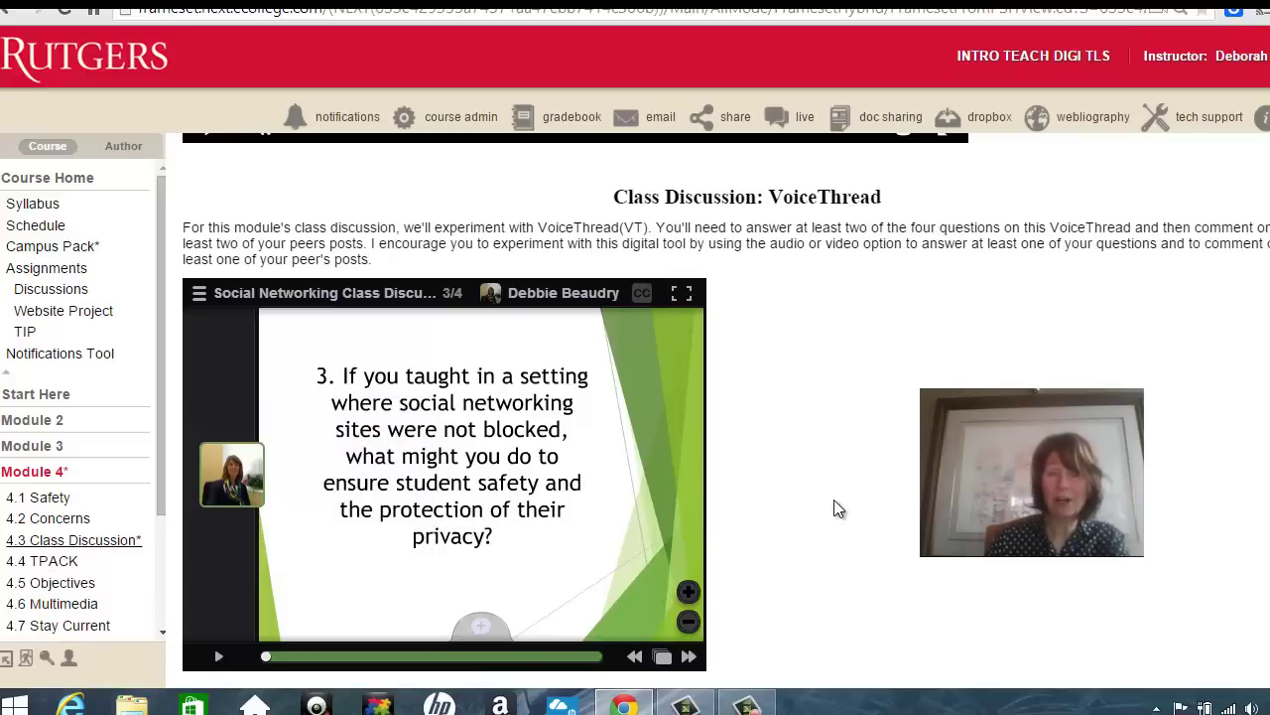
pyautogui.moveTo(668, 340)
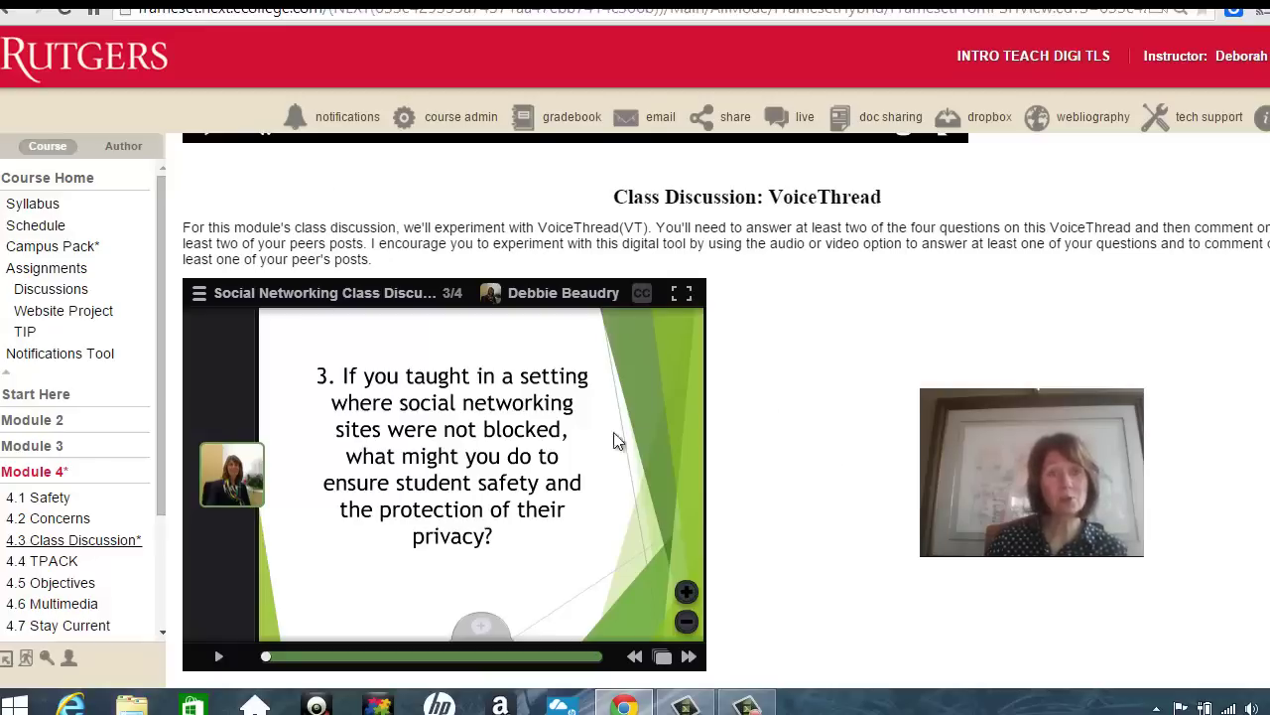
pyautogui.click(198, 300)
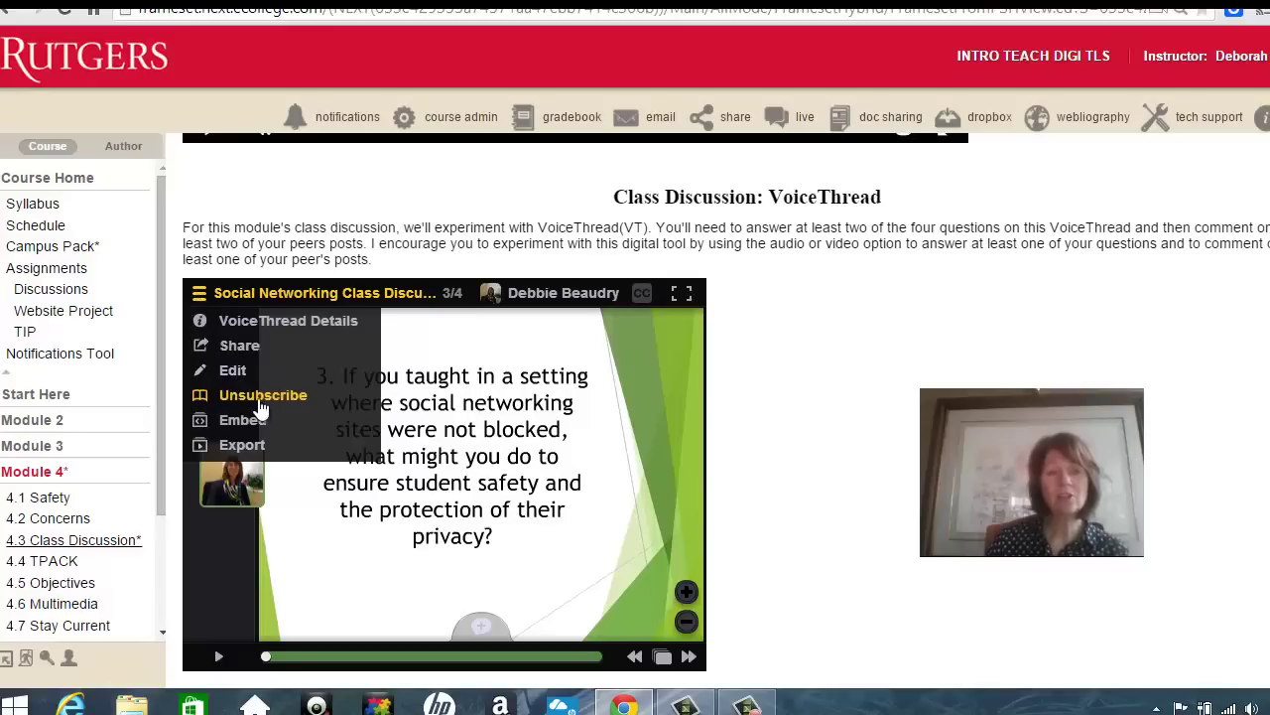
pyautogui.click(260, 395)
pyautogui.click(200, 296)
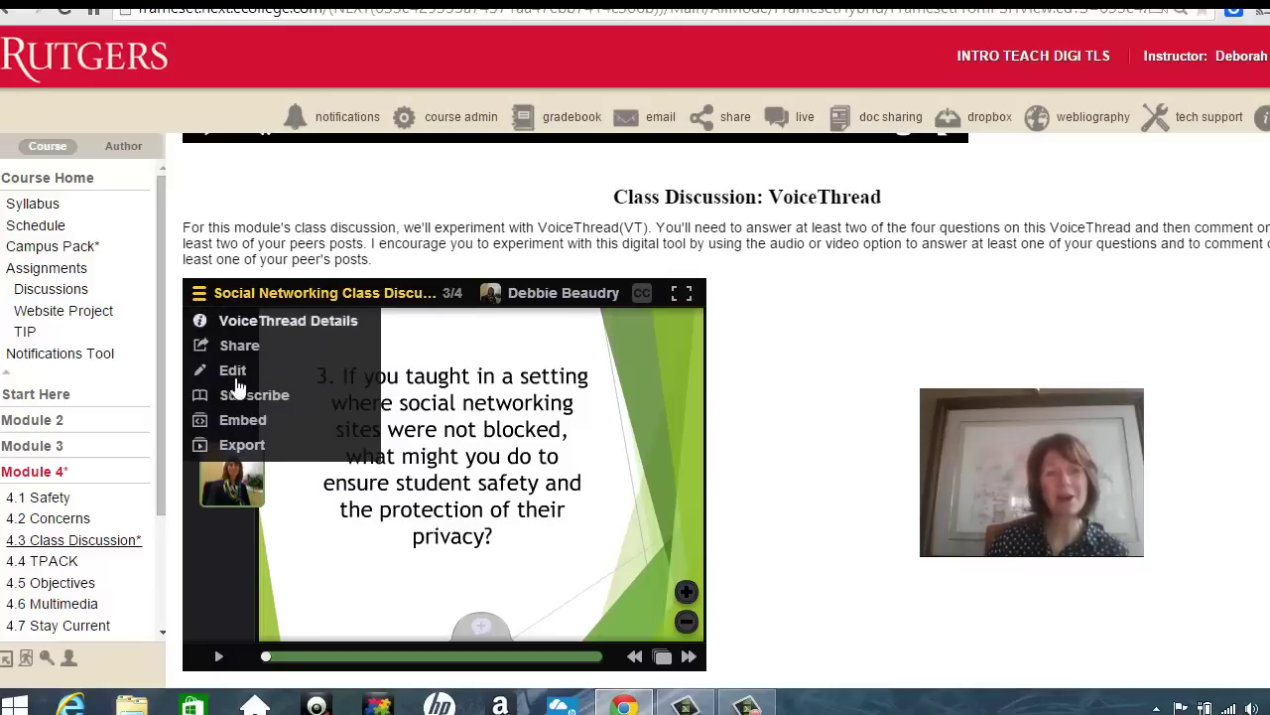
pyautogui.click(260, 395)
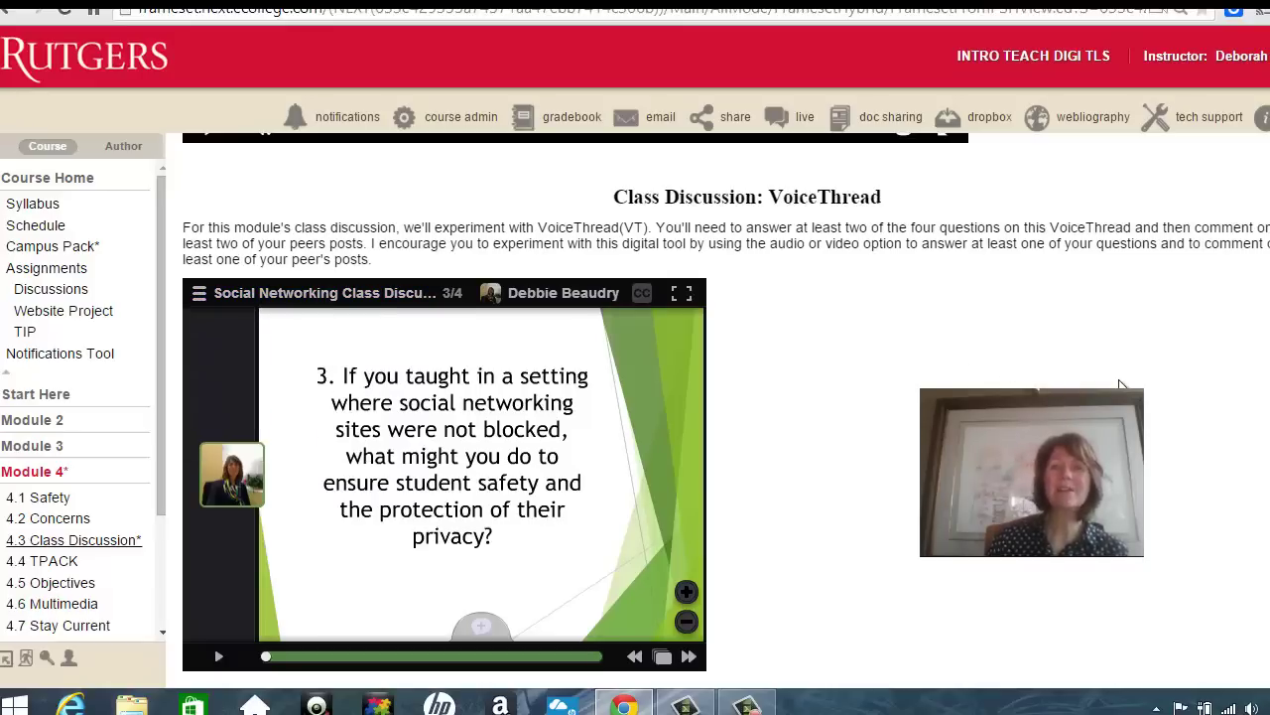